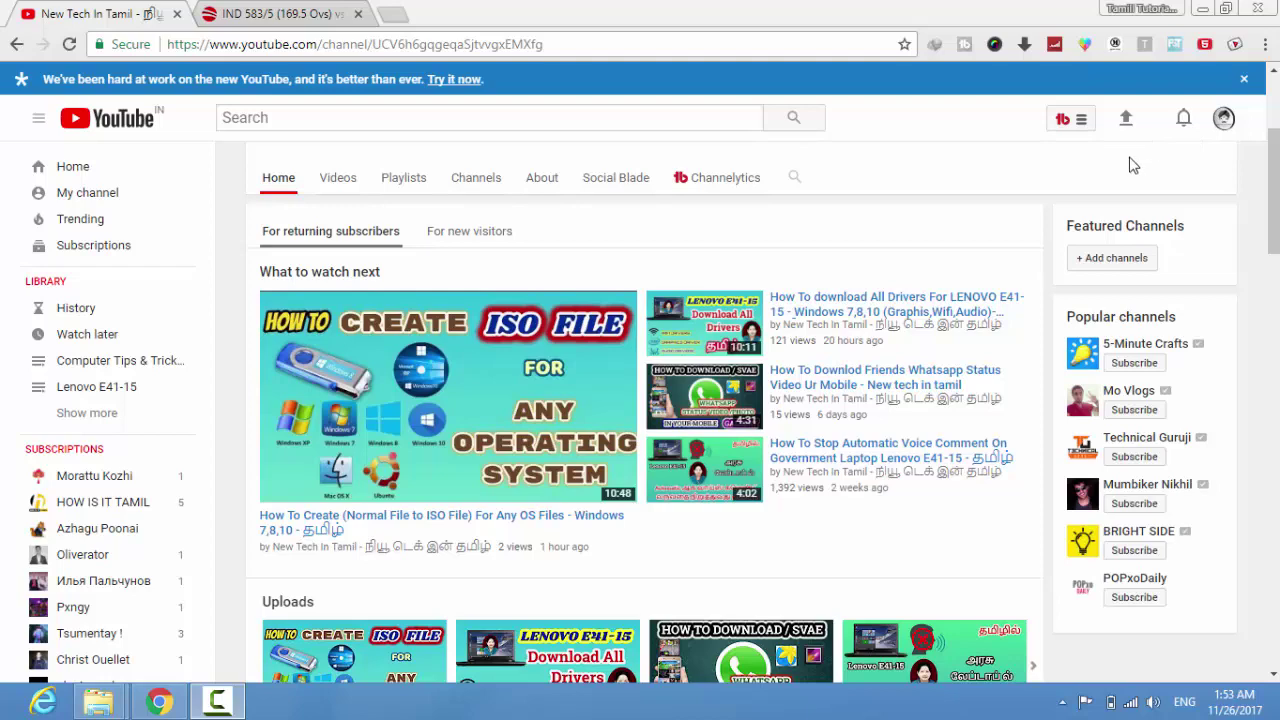
- Scroll through the YouTube channel page, then minimize Chrome to reveal the desktop
scroll(1273, 190, "up", 1)
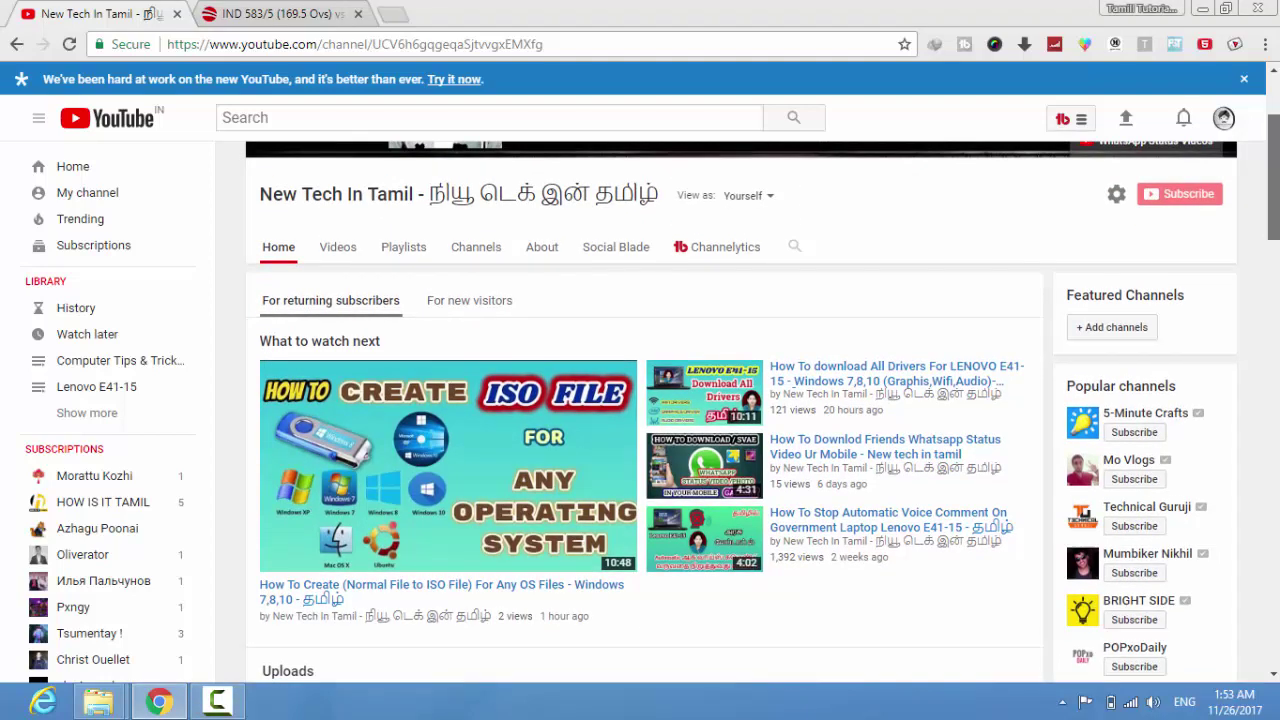
scroll(740, 400, "up", 1)
scroll(740, 400, "up", 1)
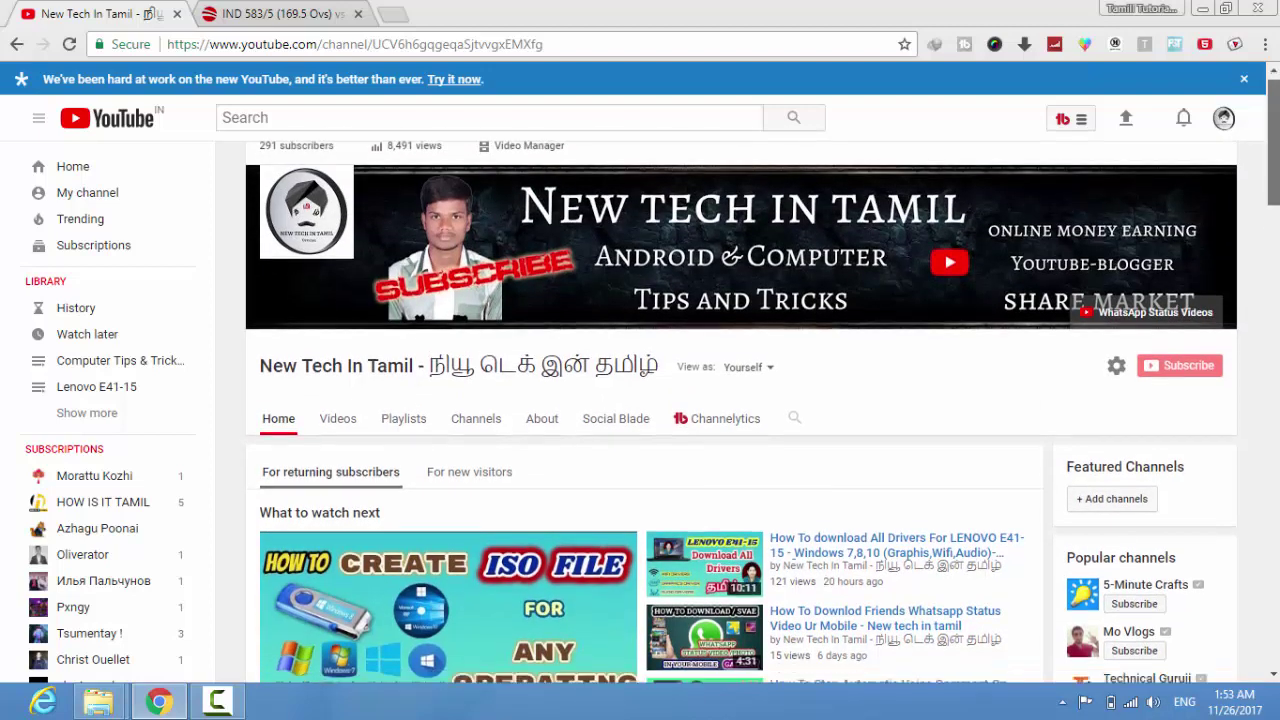
scroll(740, 400, "down", 1)
scroll(740, 400, "down", 1)
scroll(740, 400, "down", 1)
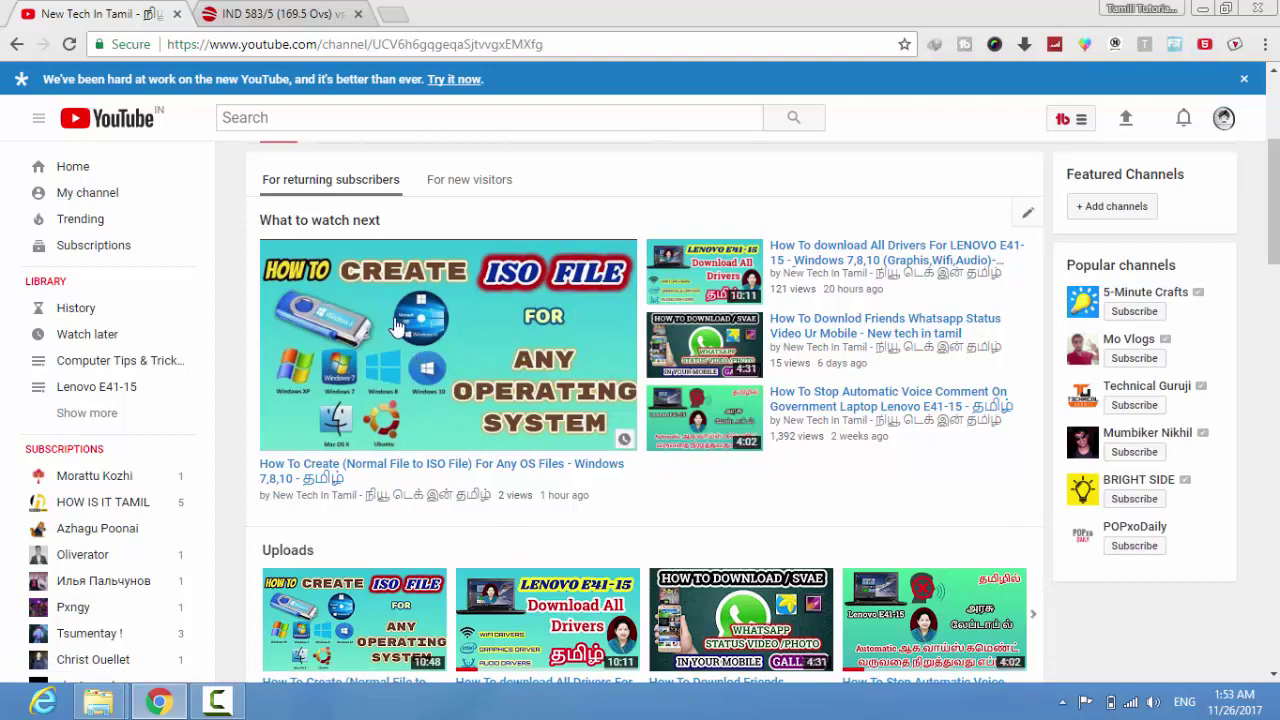
mouse_move(644, 615)
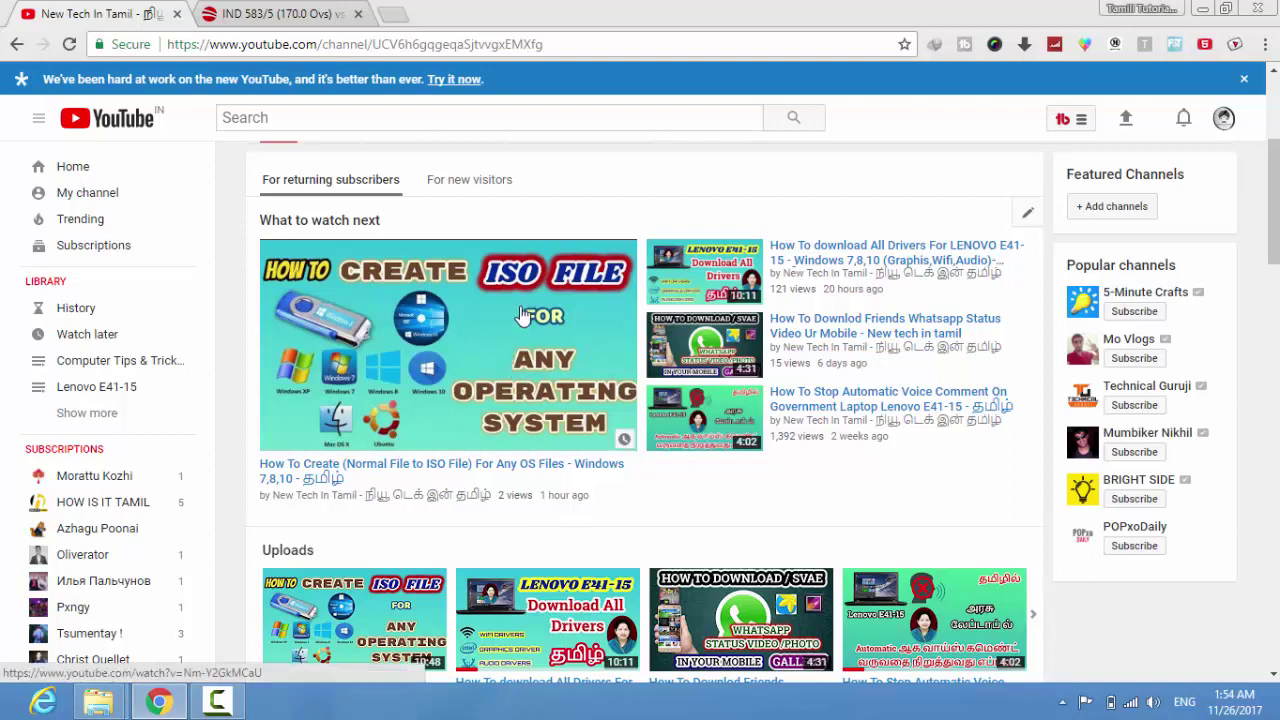
mouse_move(704, 559)
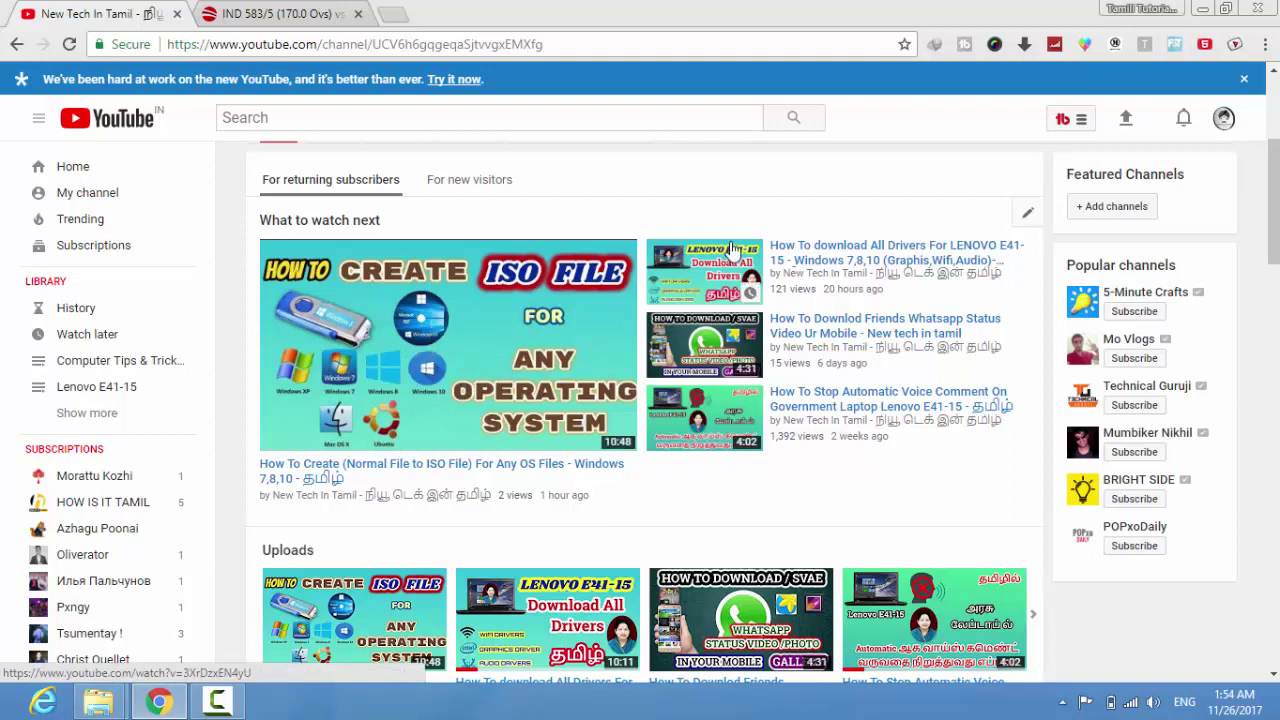
left_click(1203, 10)
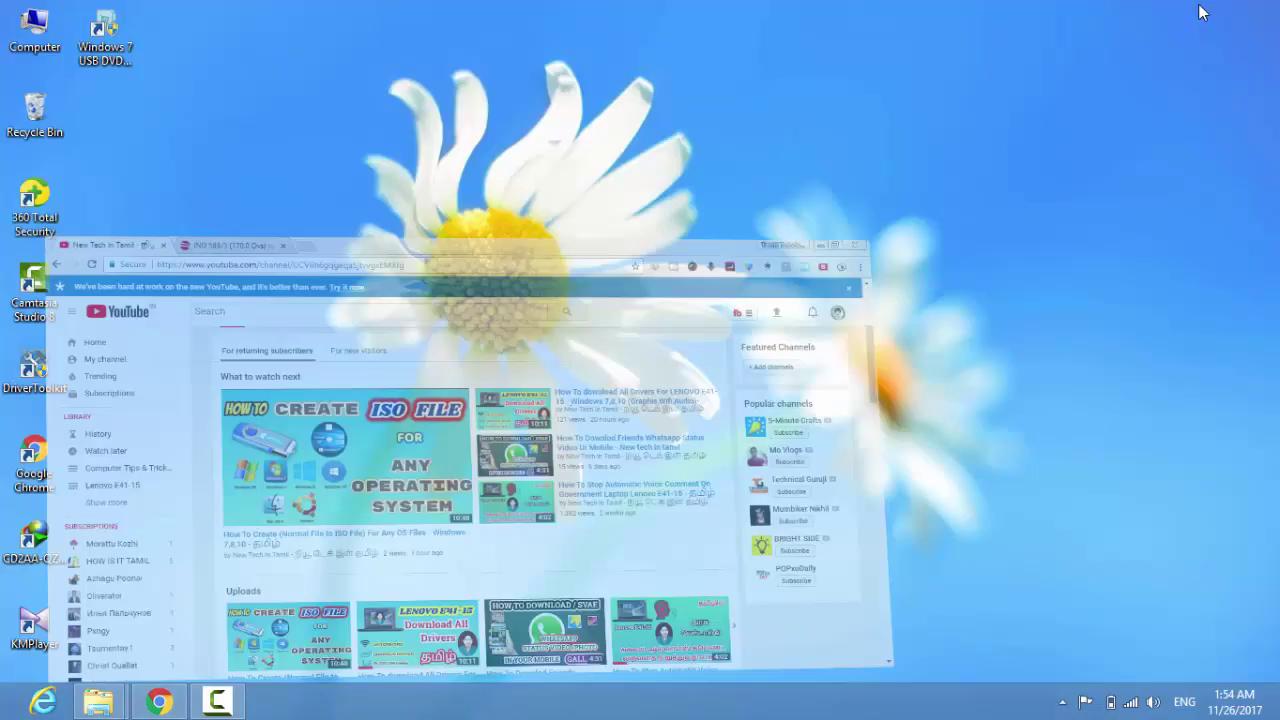
mouse_move(99, 702)
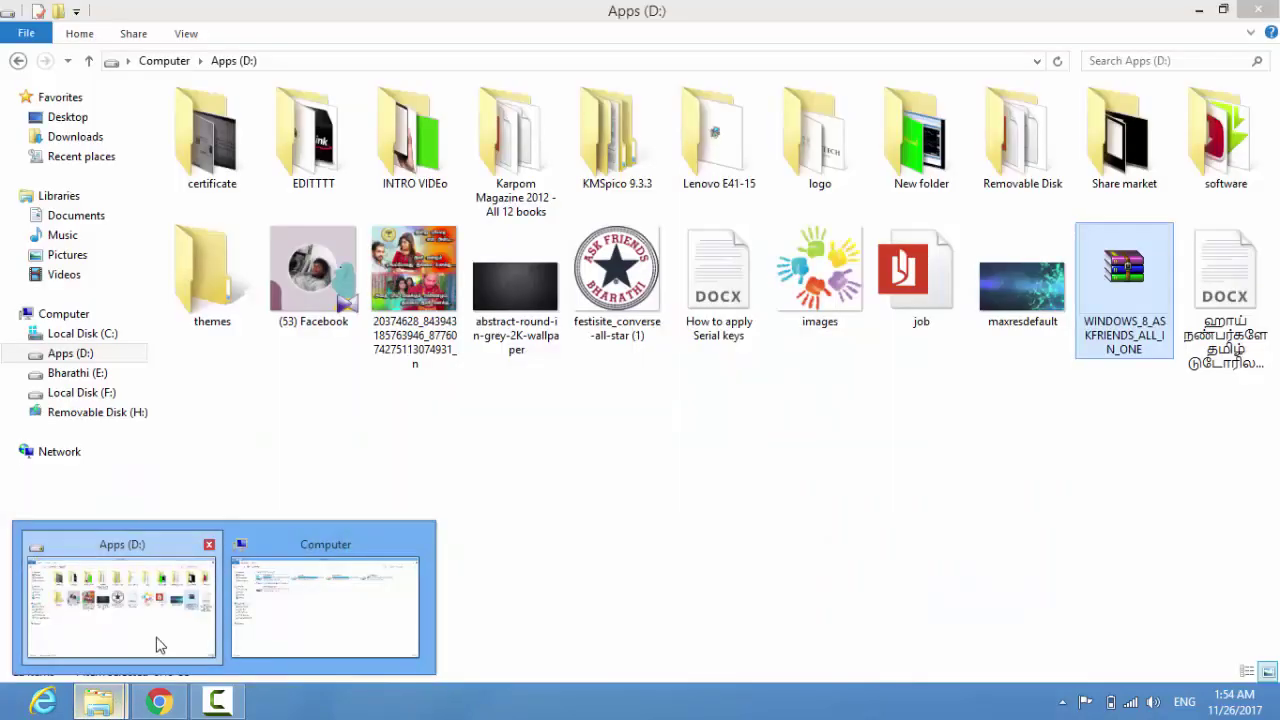
left_click(80, 650)
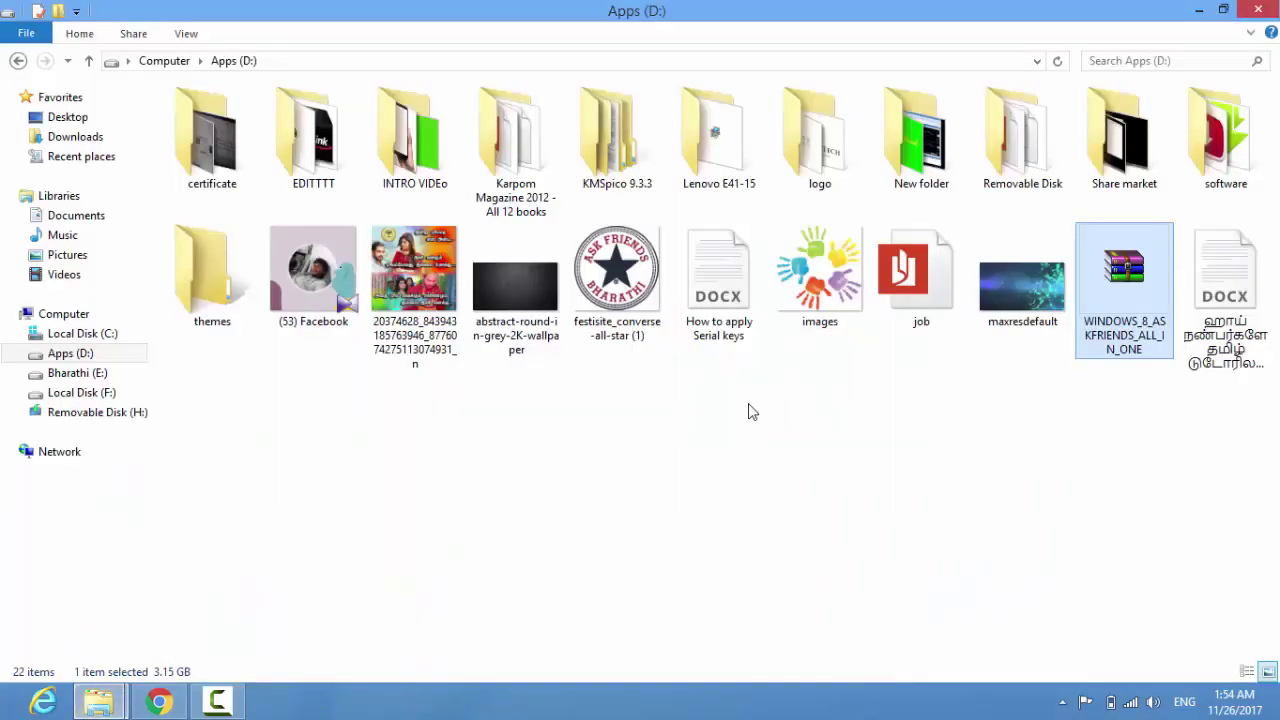
right_click(1125, 340)
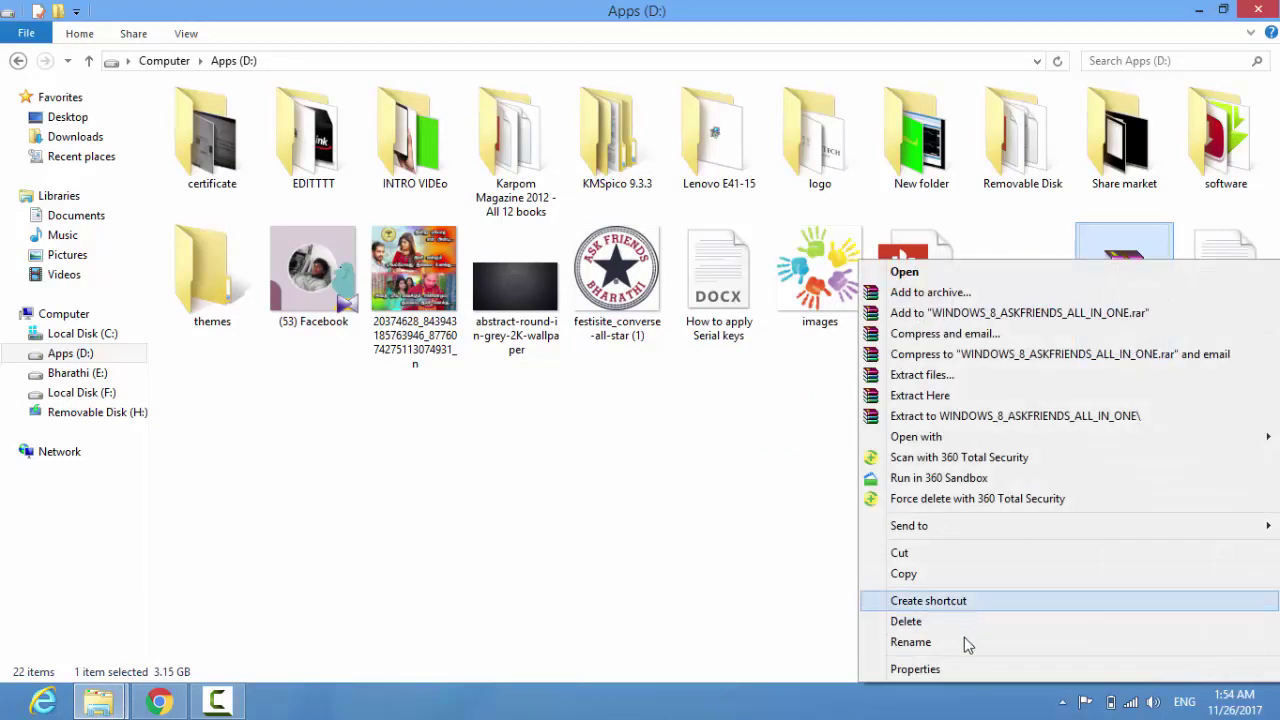
left_click(958, 670)
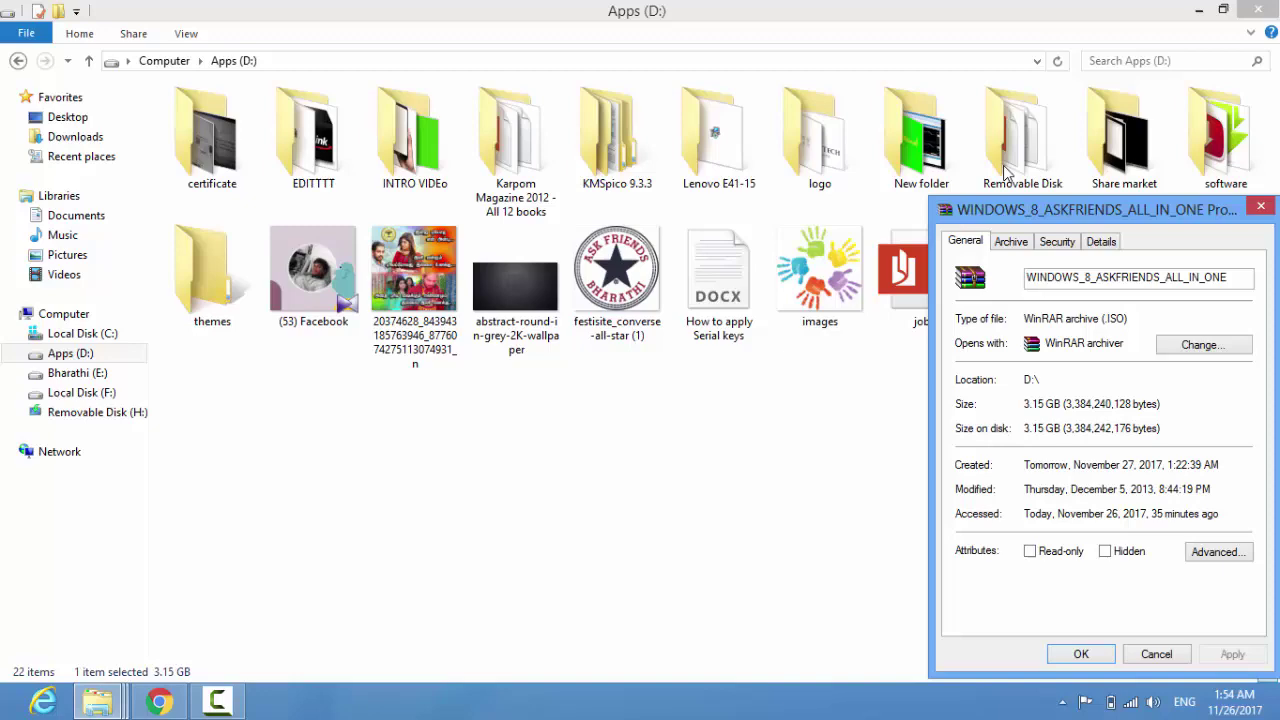
left_click_drag(1151, 212, 893, 118)
left_click(1203, 8)
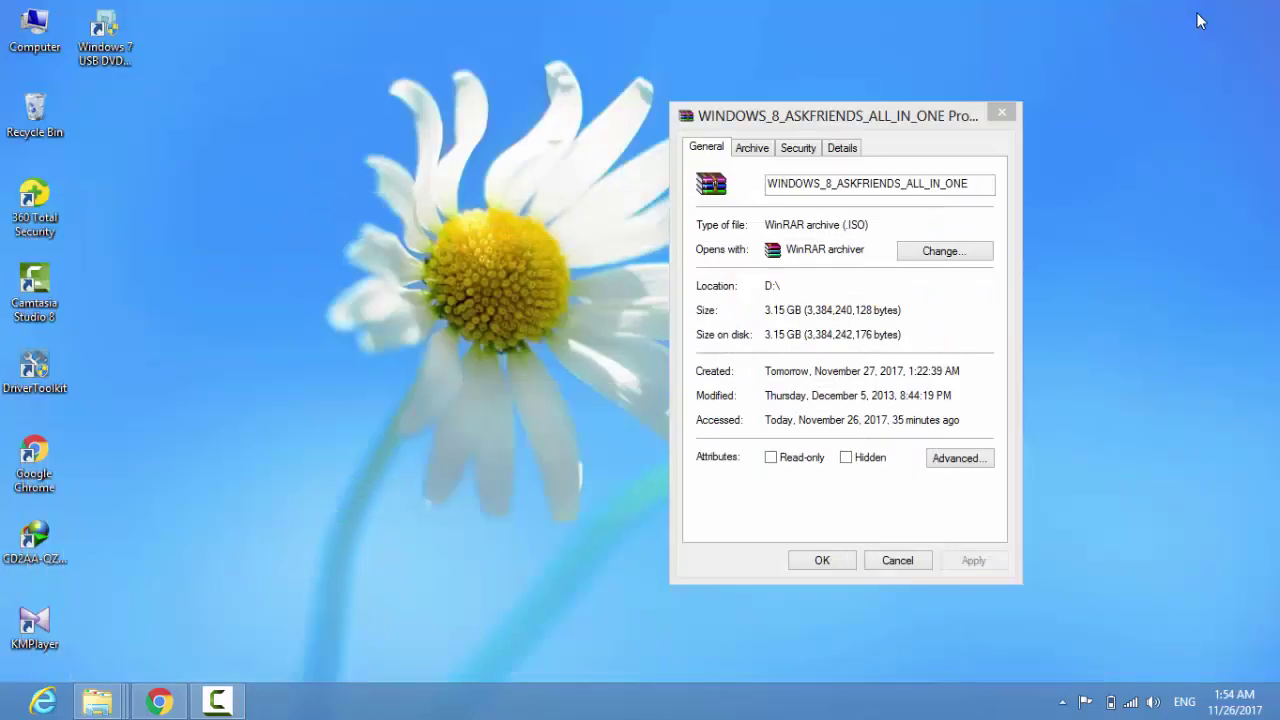
left_click_drag(845, 227, 866, 229)
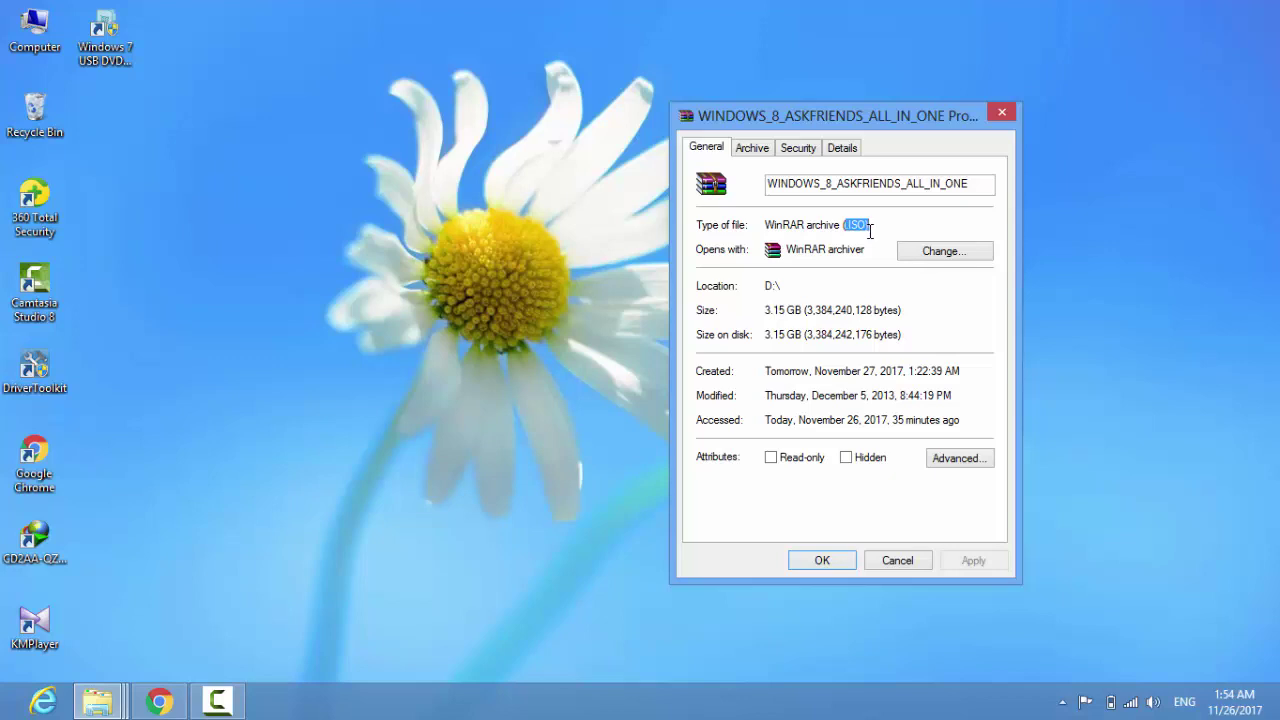
left_click(824, 555)
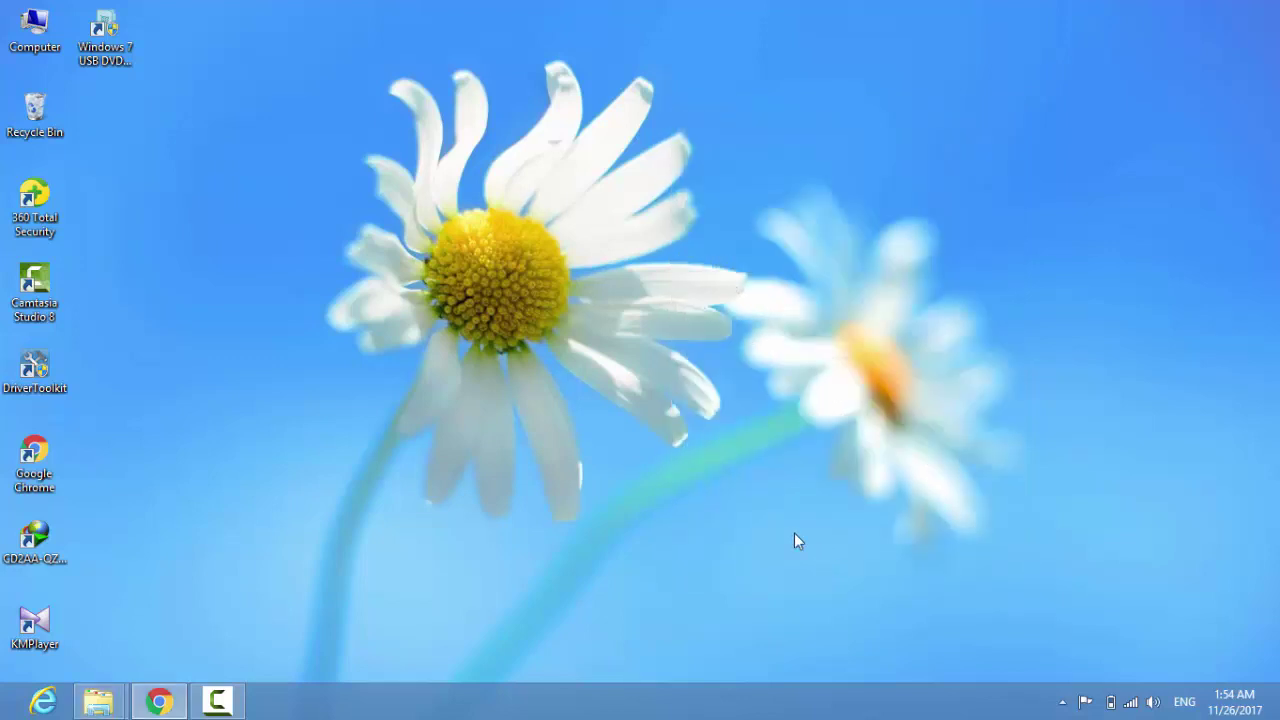
- Select the USB/DVD Download Tool shortcut, then restore Chrome with a new Google tab
left_click(116, 68)
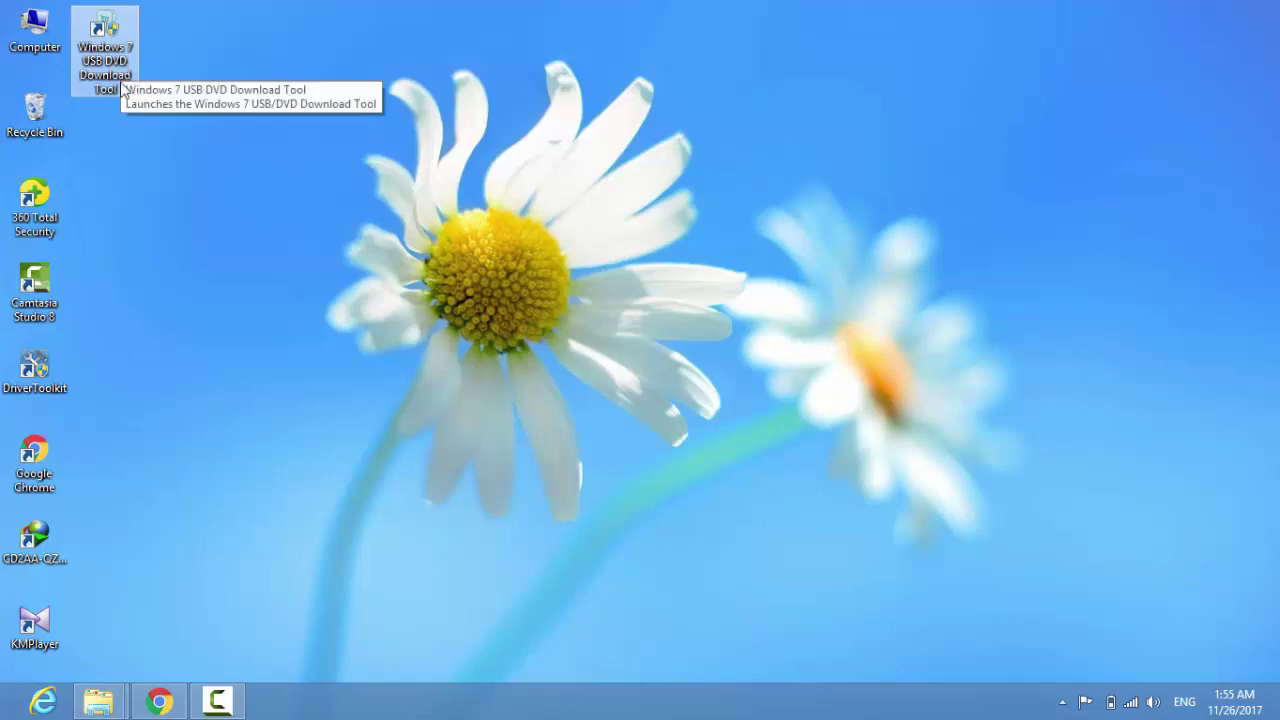
left_click(158, 702)
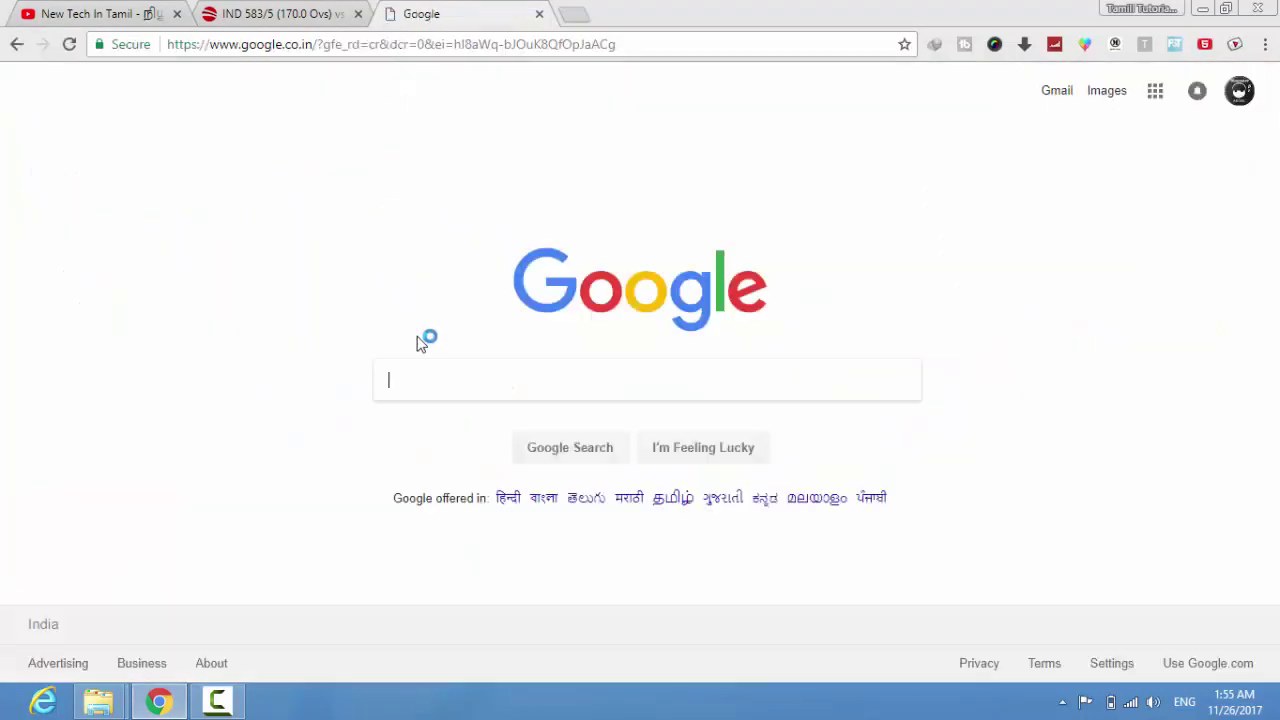
- Search Google for 'windows 7 usb/dvd download tool', then minimize the browser
left_click(436, 372)
type("wind")
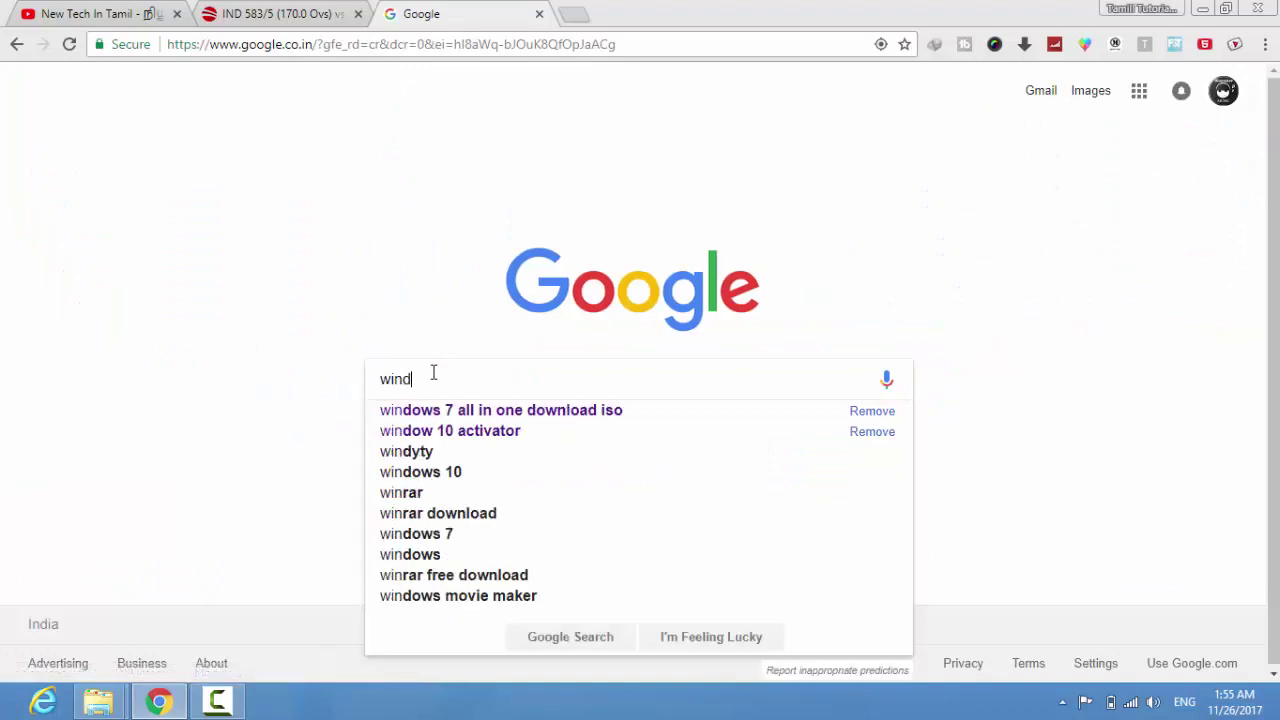
type("ows 7 ")
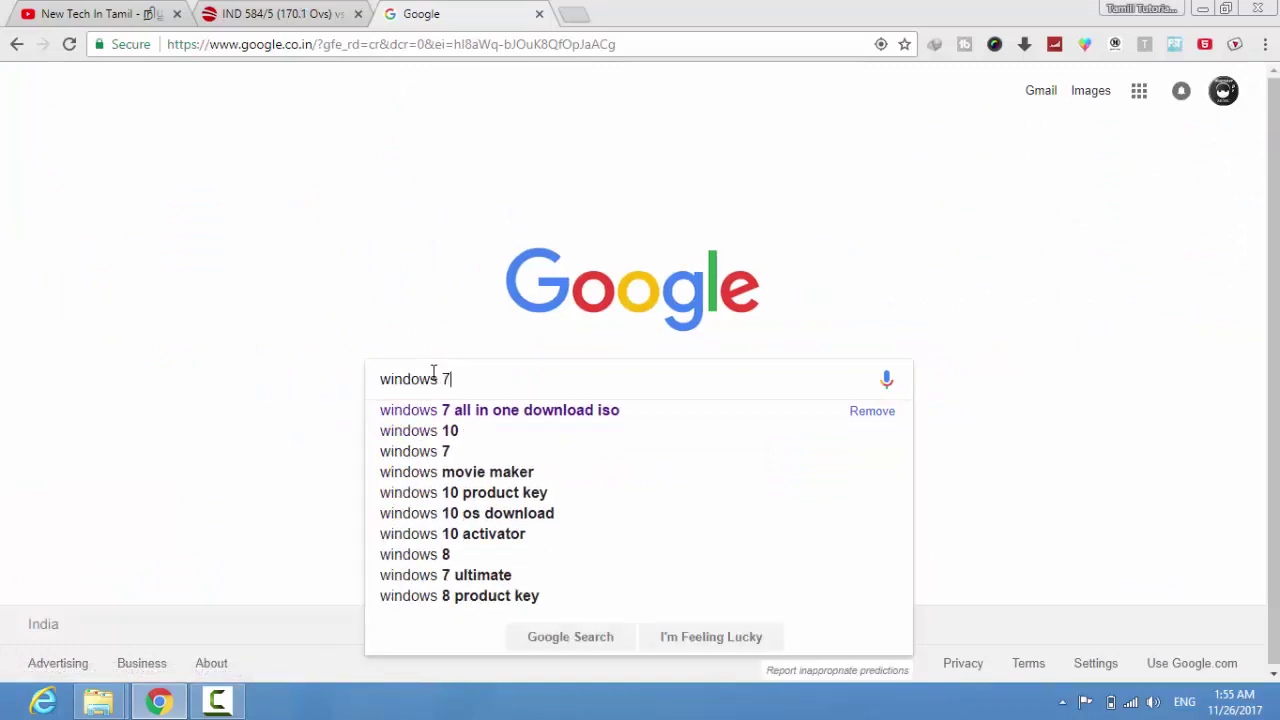
type("t")
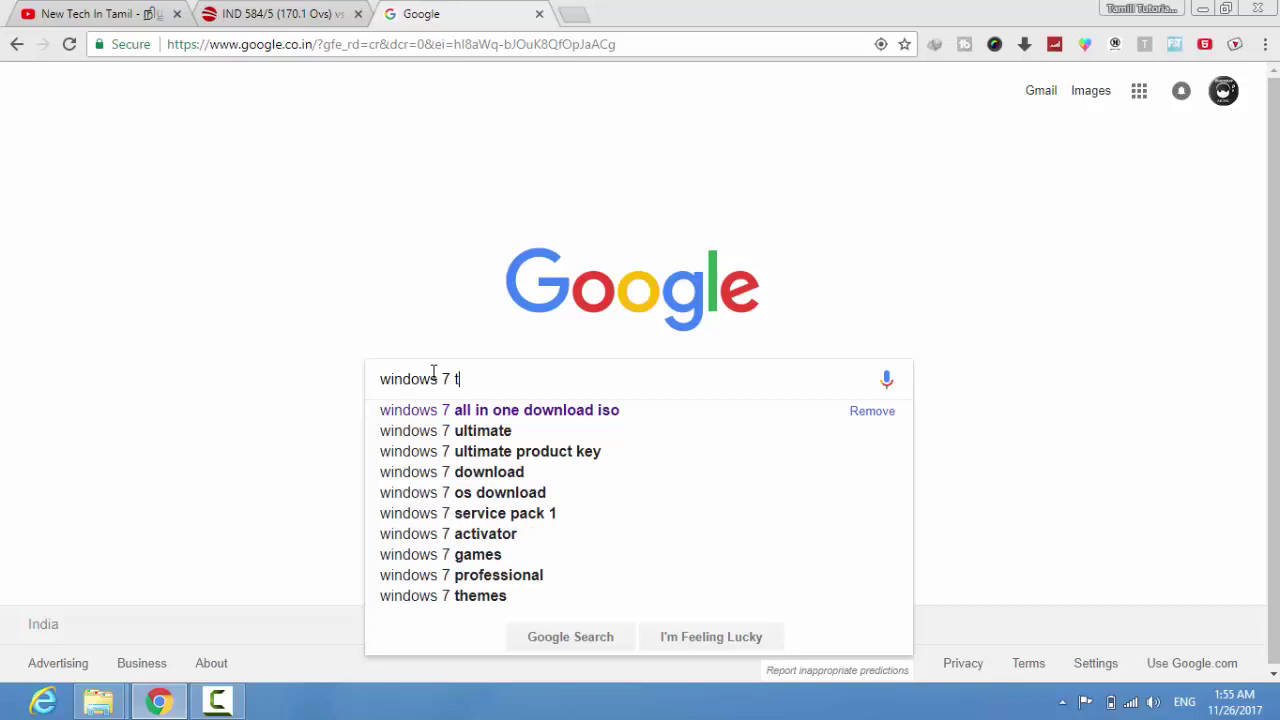
type("ool")
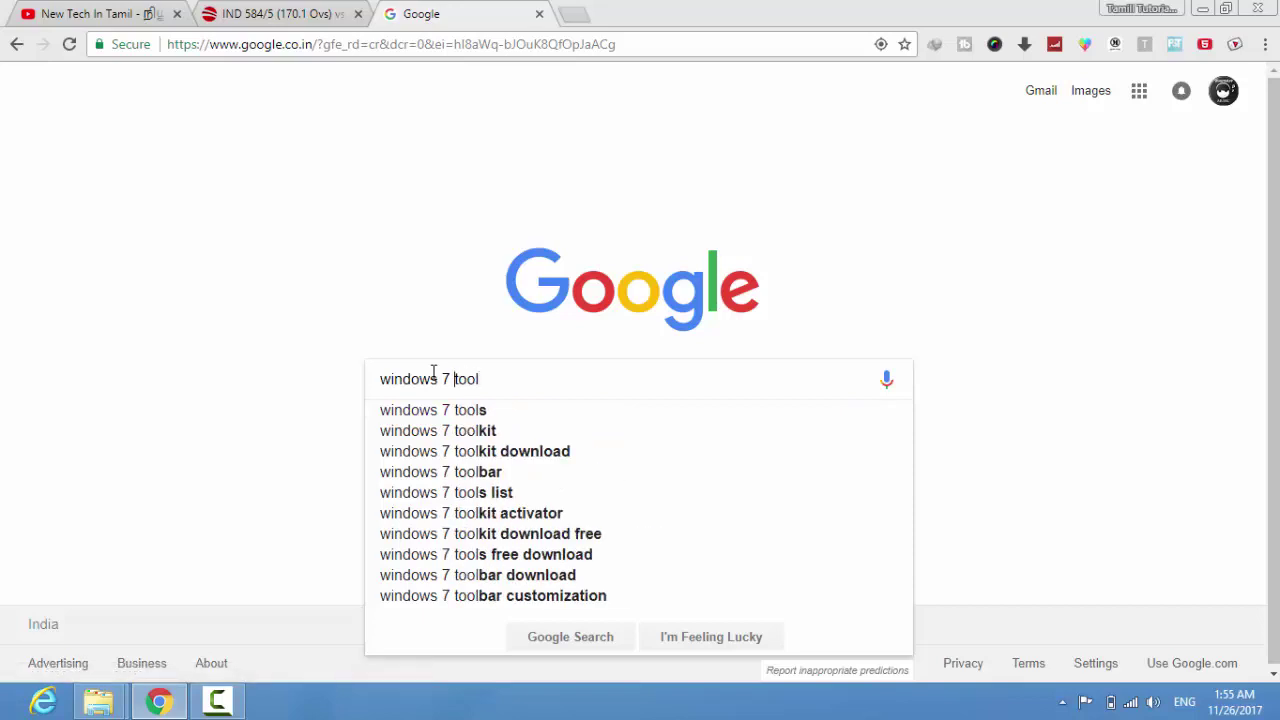
type("us")
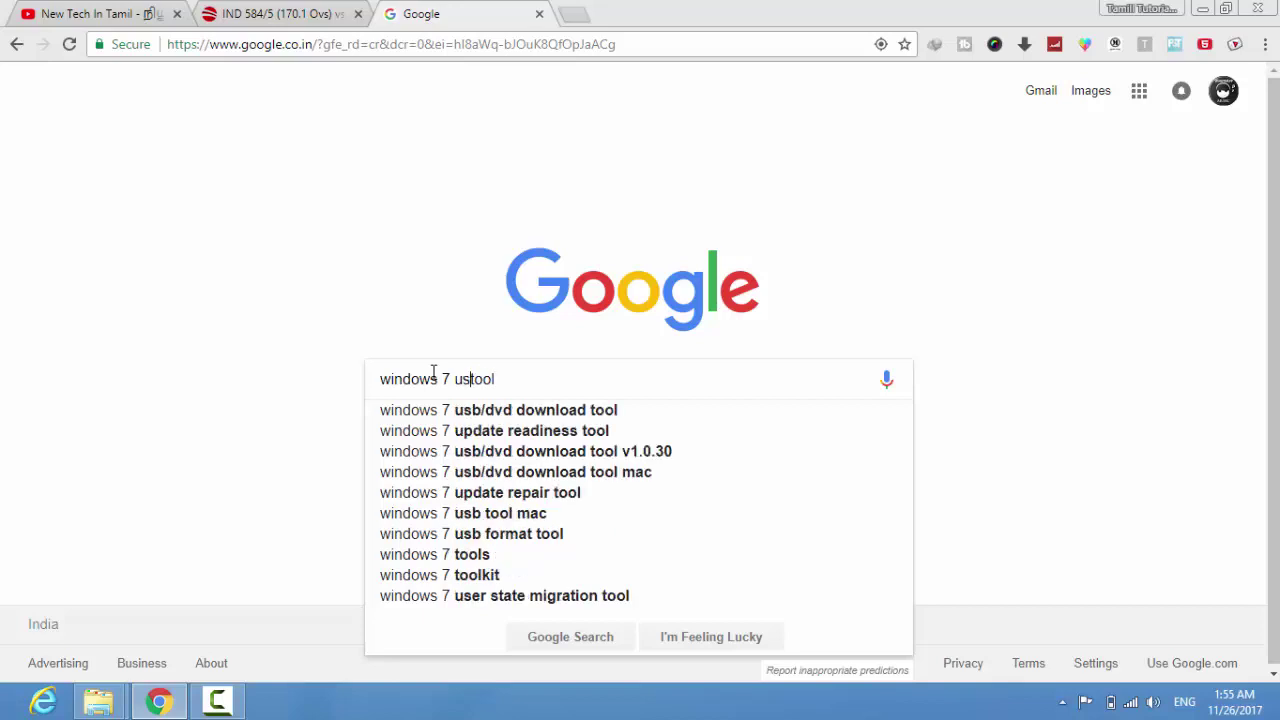
type("b")
key("Down")
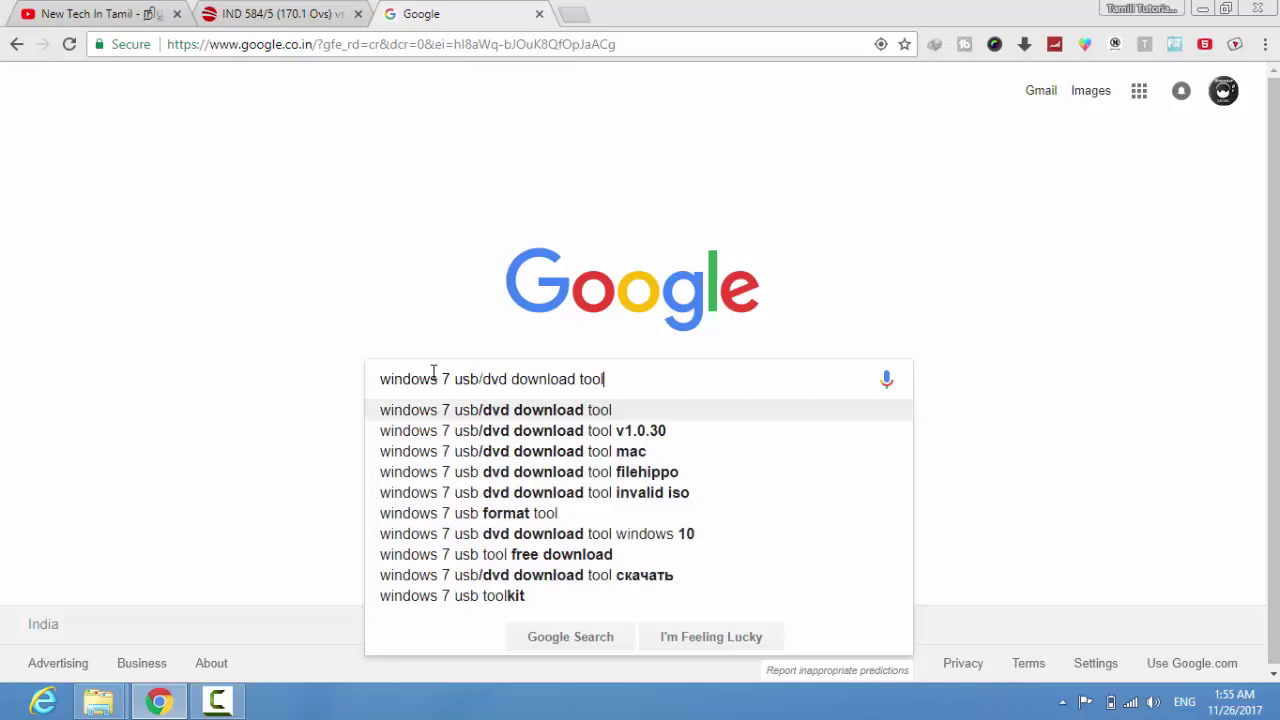
key("Return")
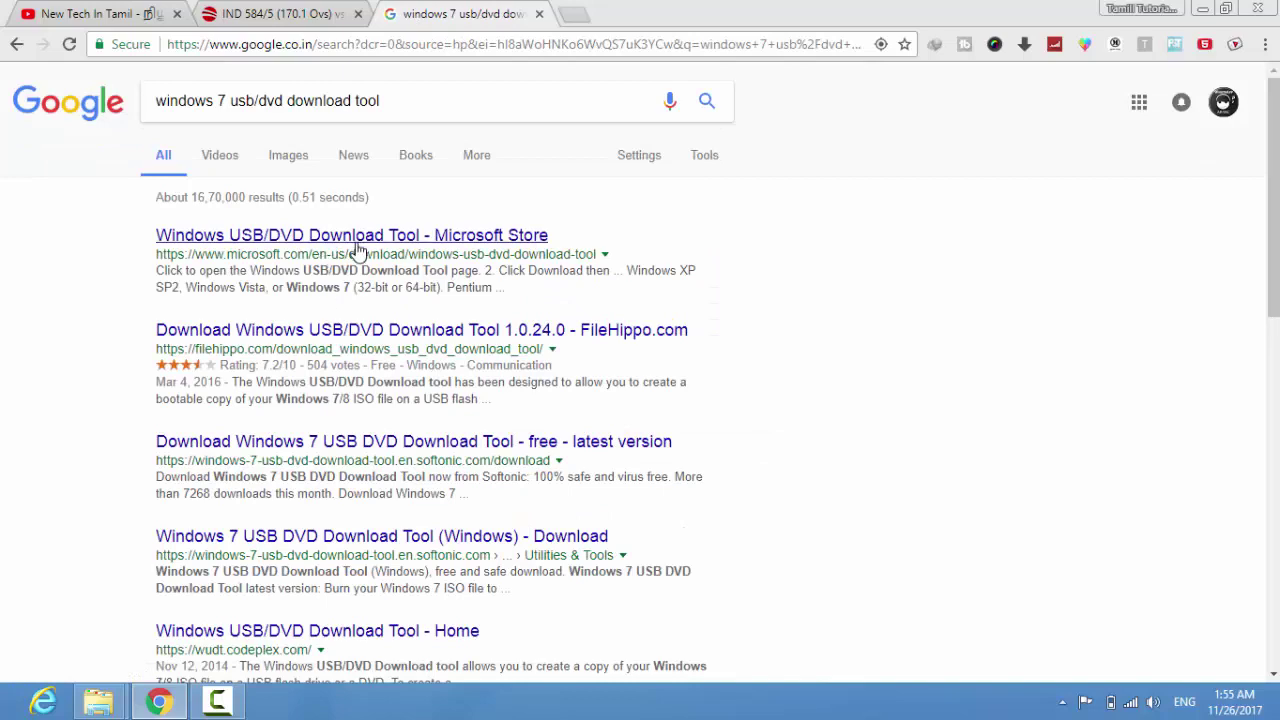
left_click(1203, 8)
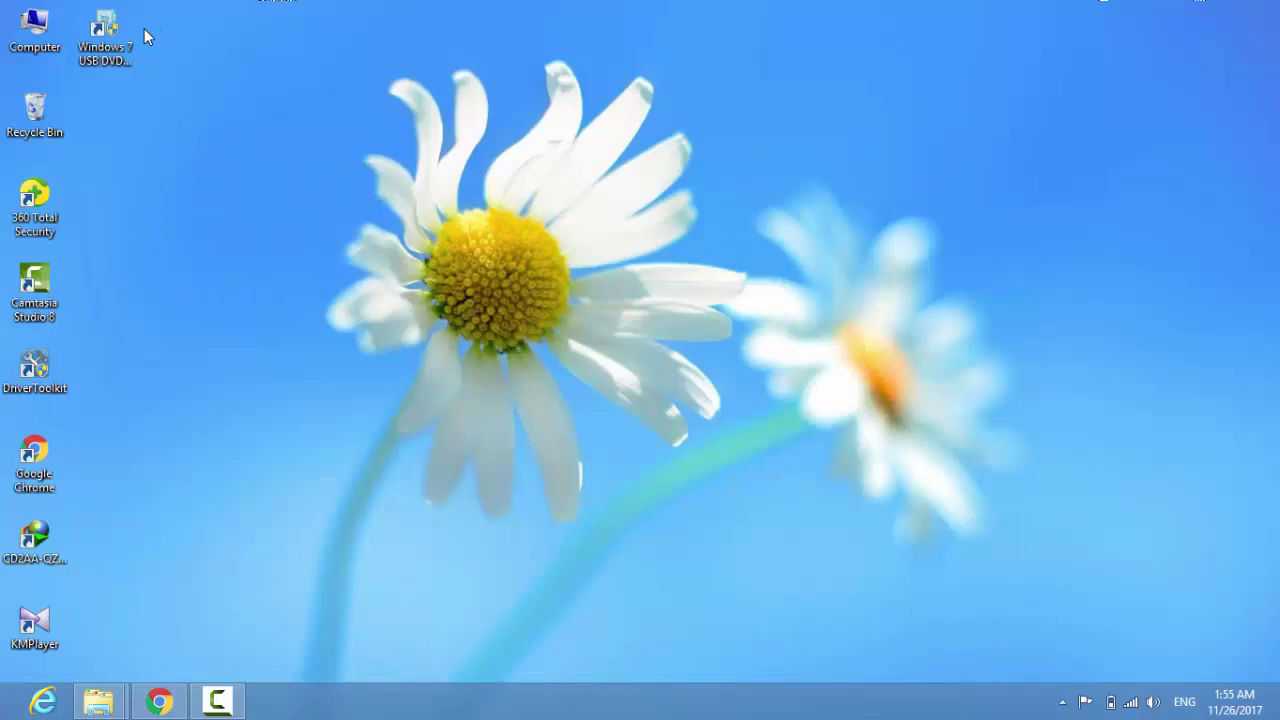
- Launch the Windows 7 USB/DVD Download Tool from its desktop shortcut and reposition its window
left_click(106, 45)
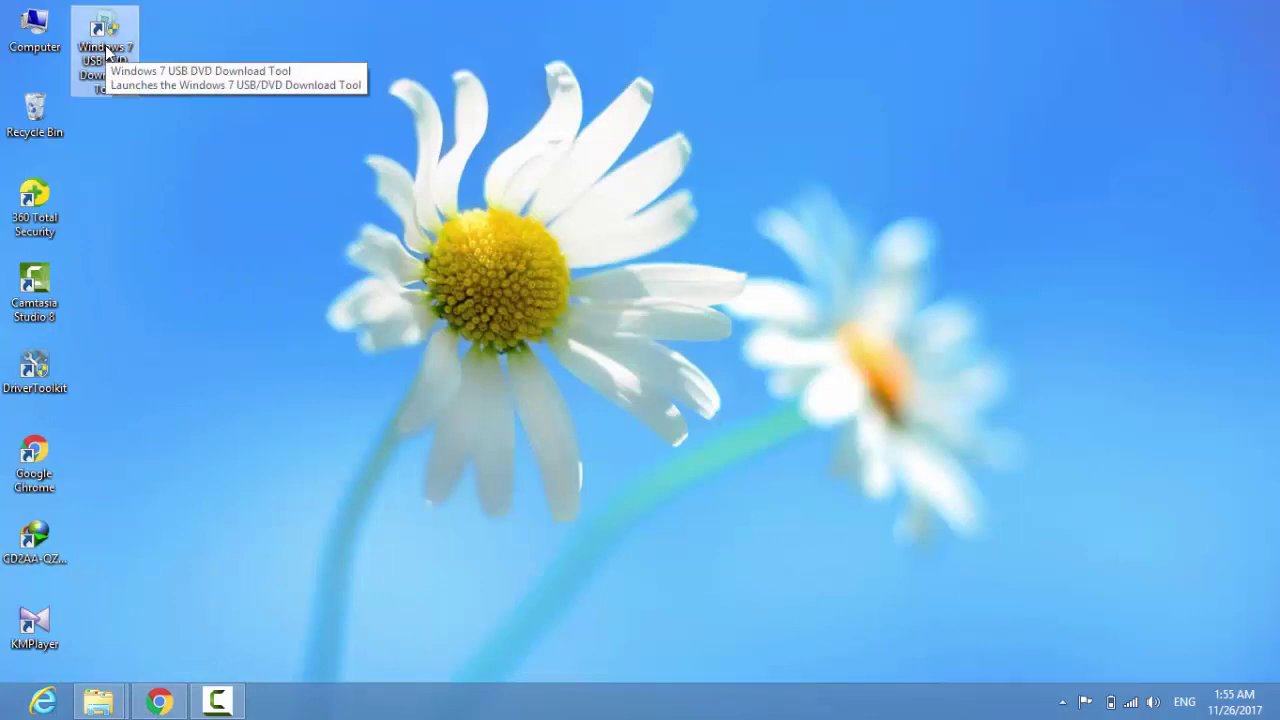
double_click(106, 47)
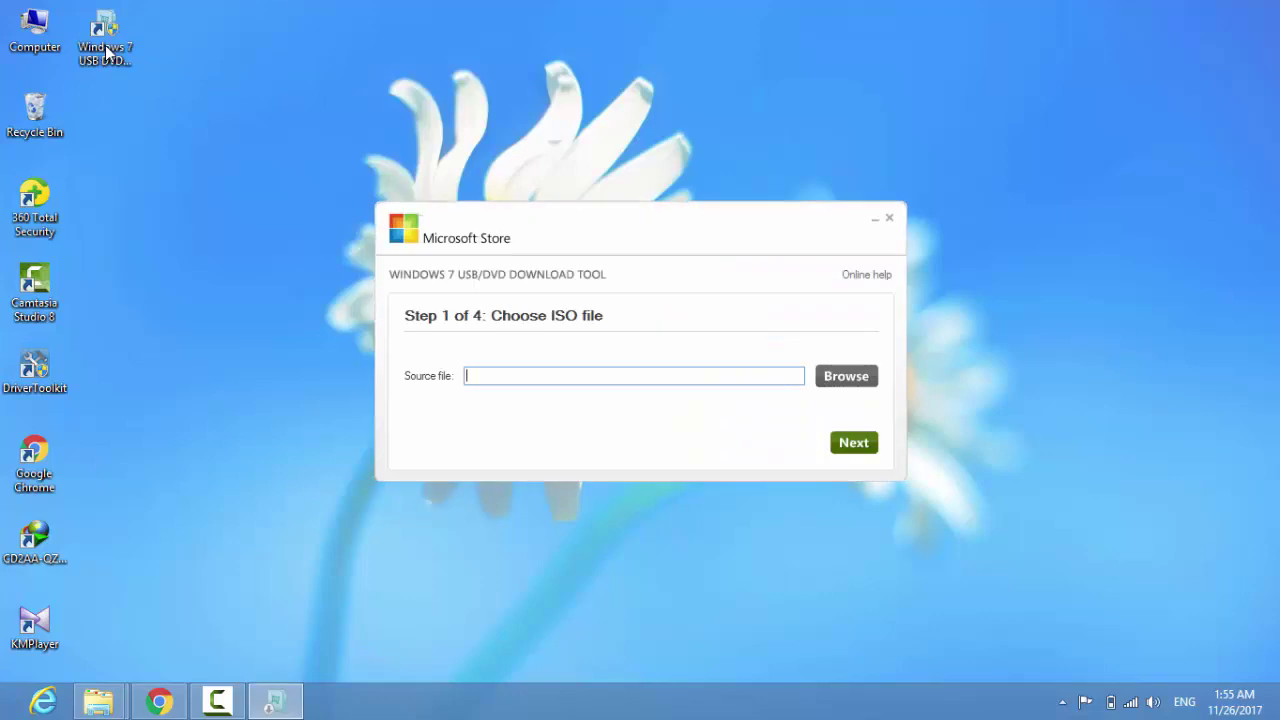
left_click_drag(500, 222, 399, 205)
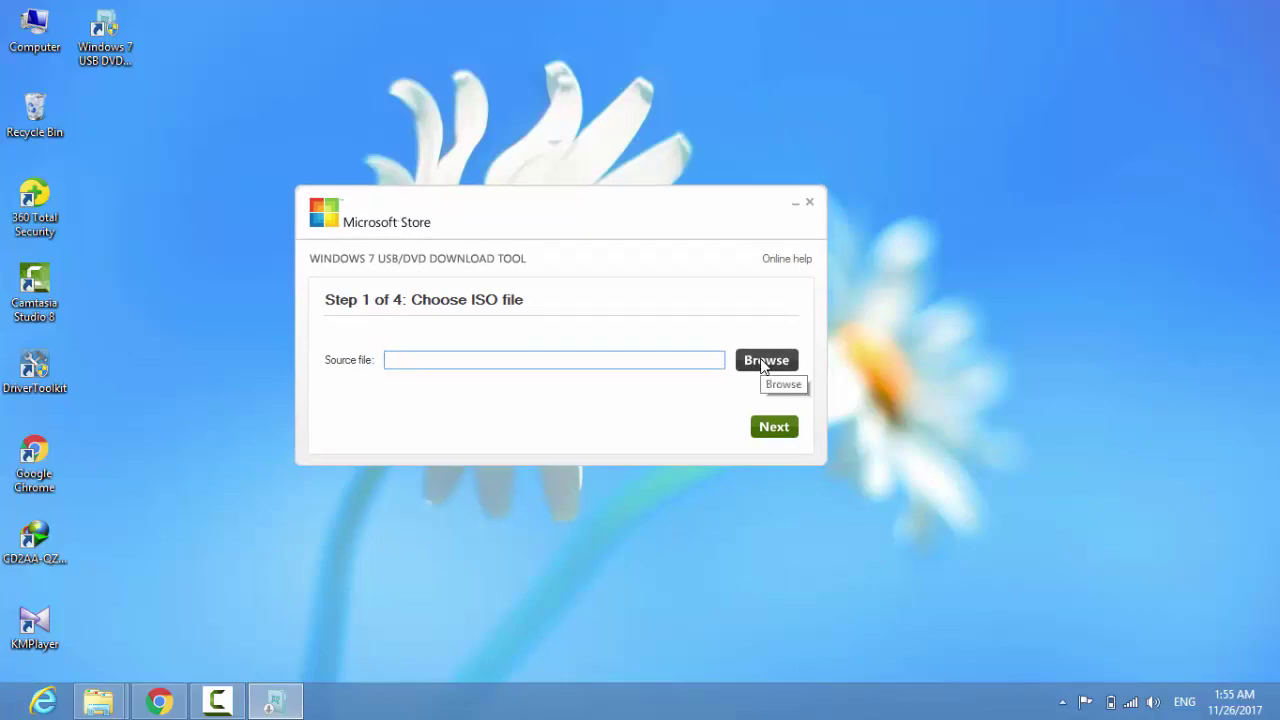
- Choose D:\WINDOWS_8_ASKFRIENDS_ALL_IN_ONE.ISO from Apps (D:) as the source file
left_click(762, 362)
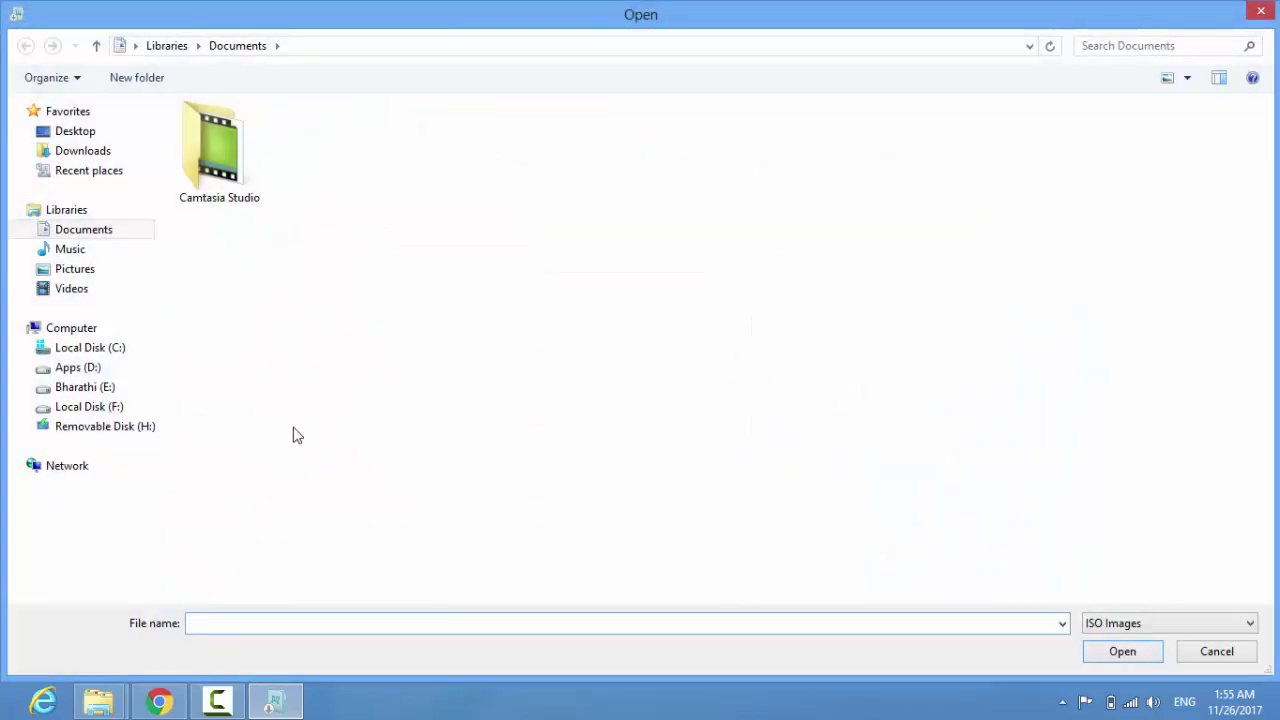
left_click(130, 410)
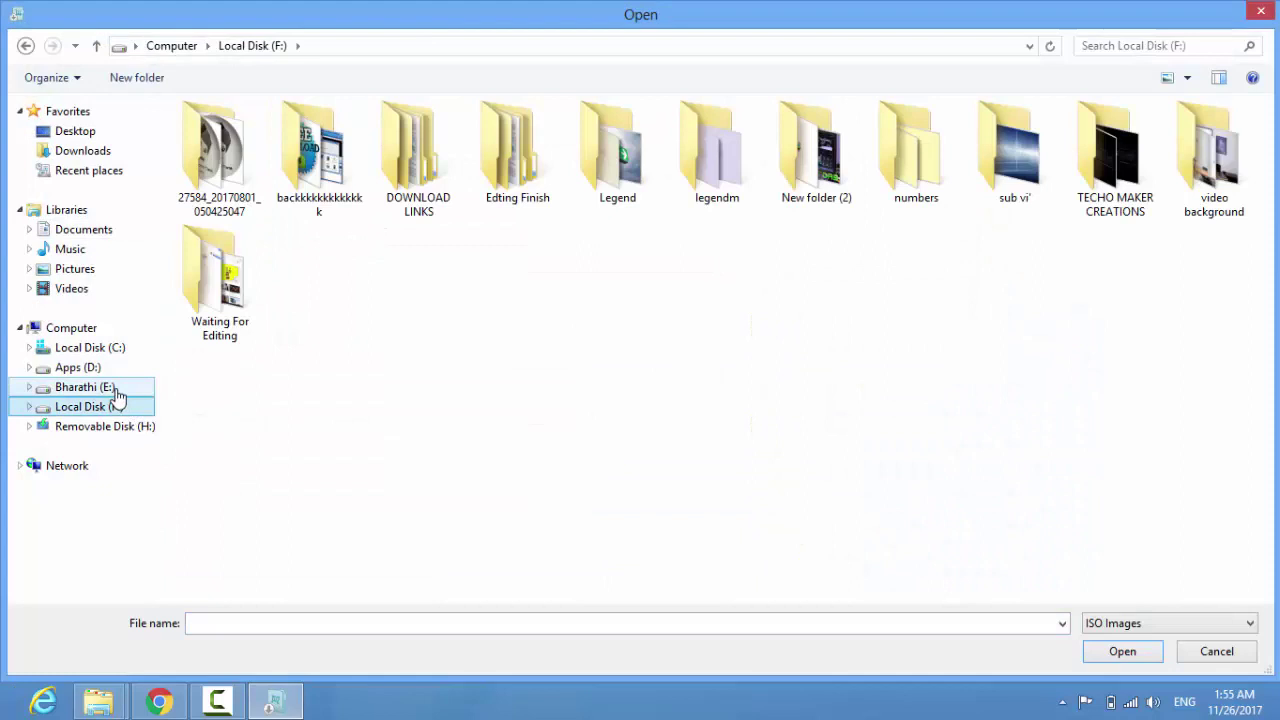
left_click(115, 390)
left_click(112, 370)
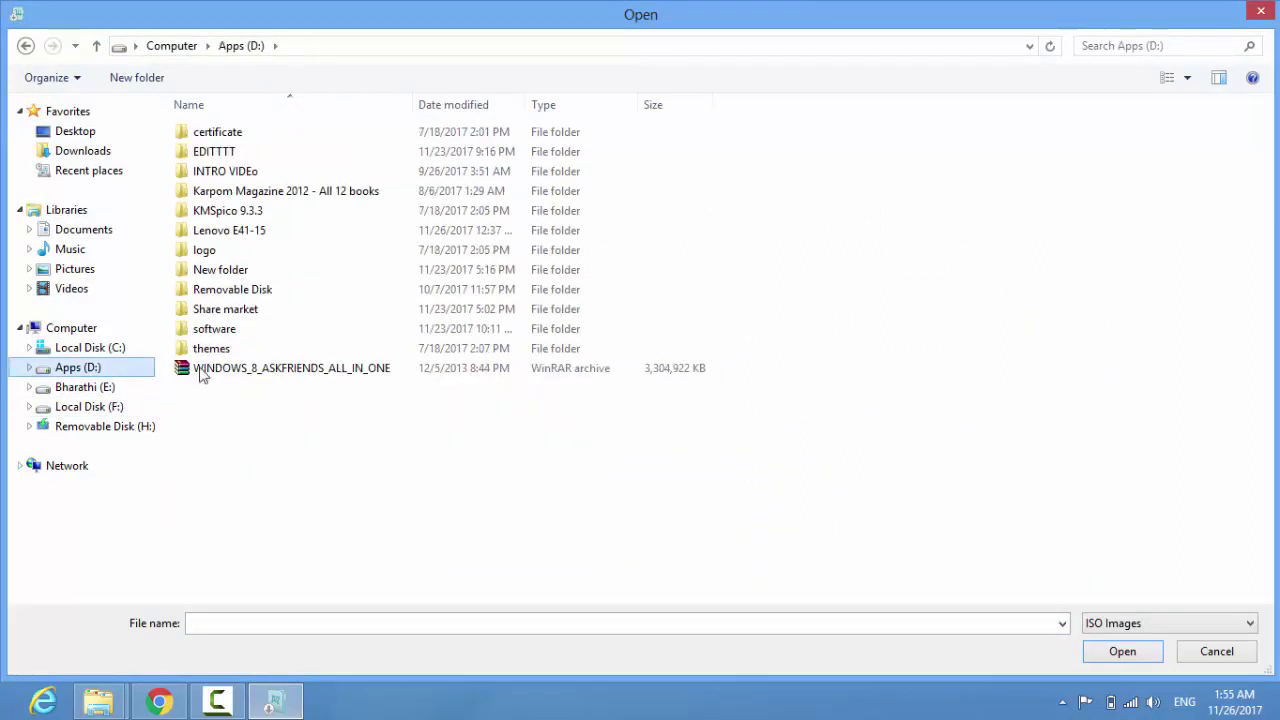
left_click(337, 370)
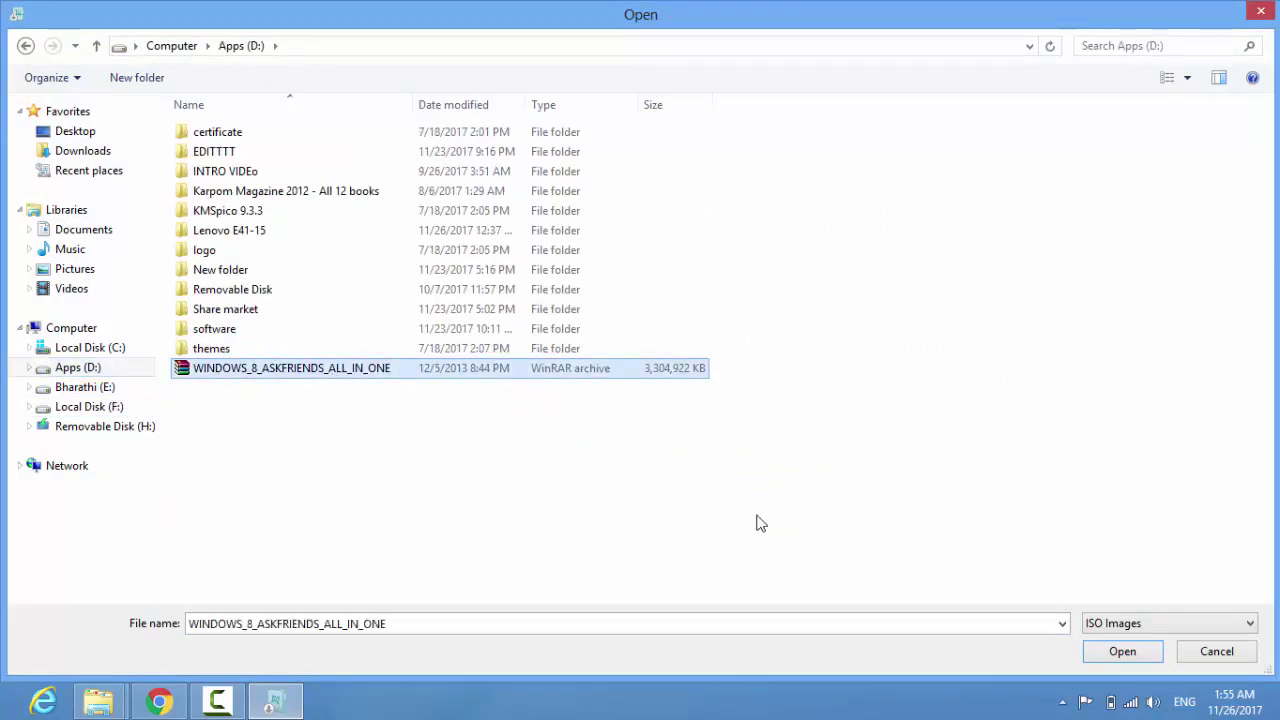
left_click(1116, 657)
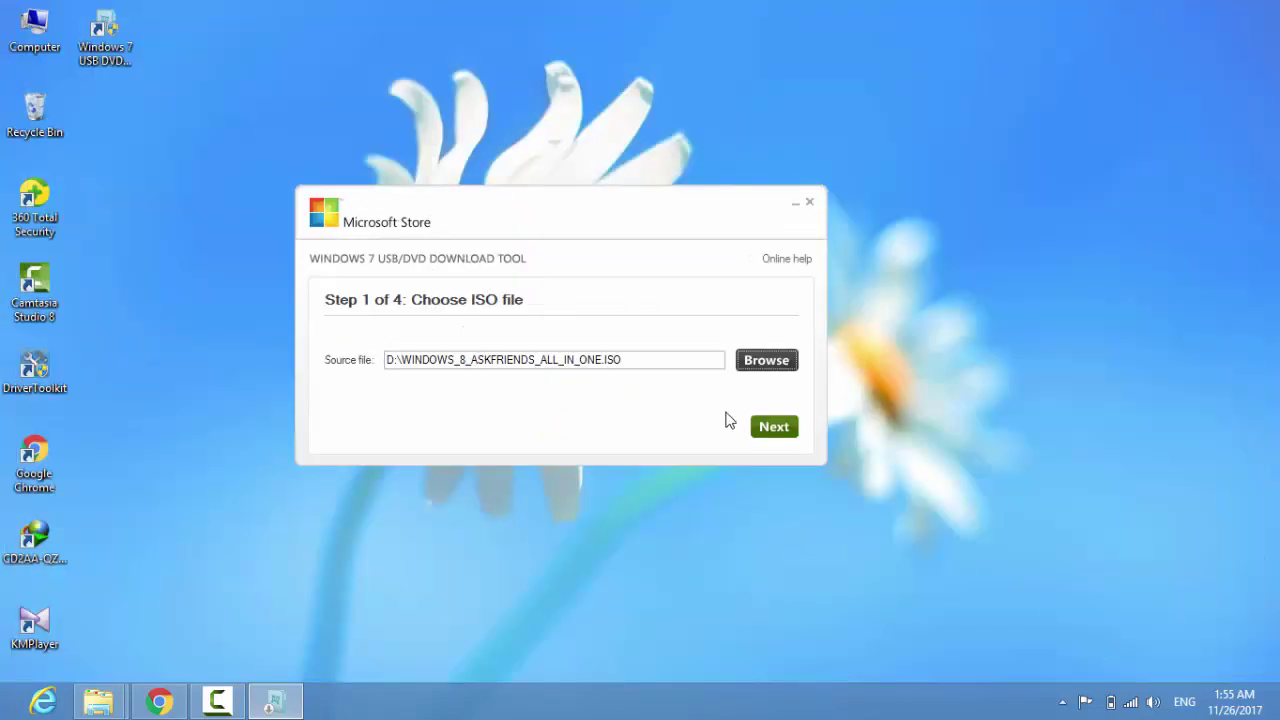
- Pick USB device as the media type and begin copying the image to drive H:
left_click(765, 430)
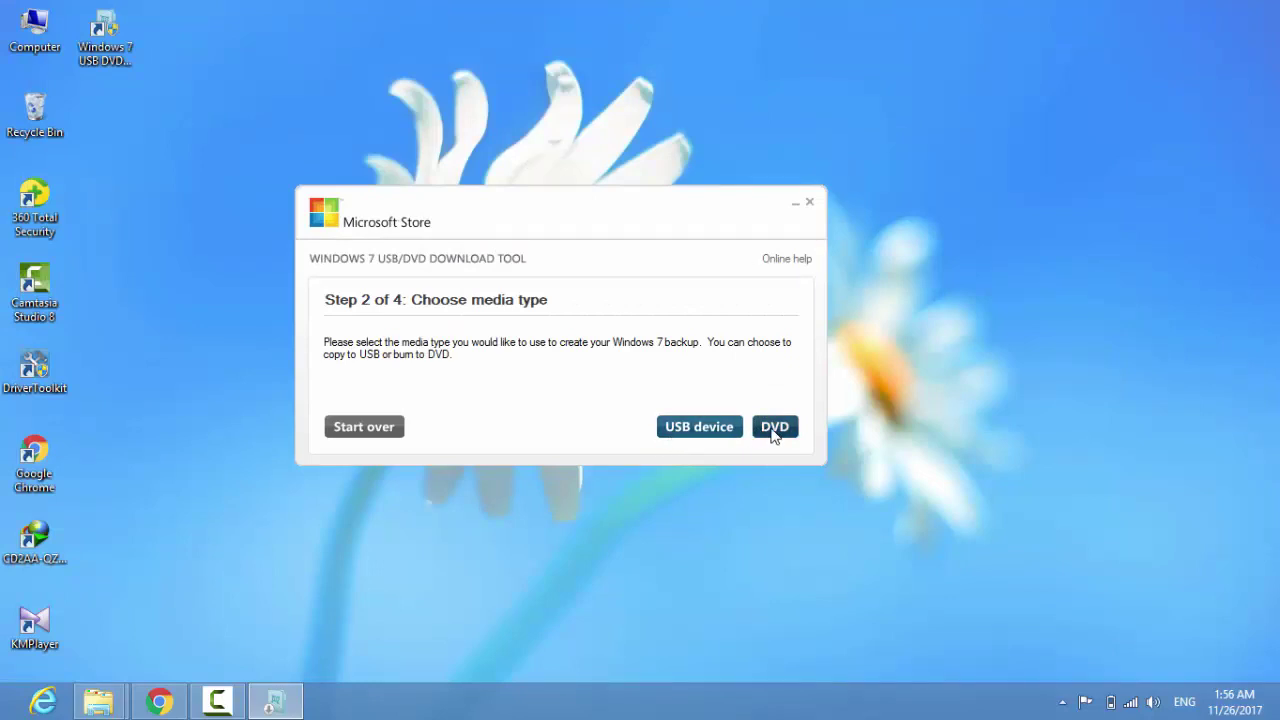
left_click(737, 438)
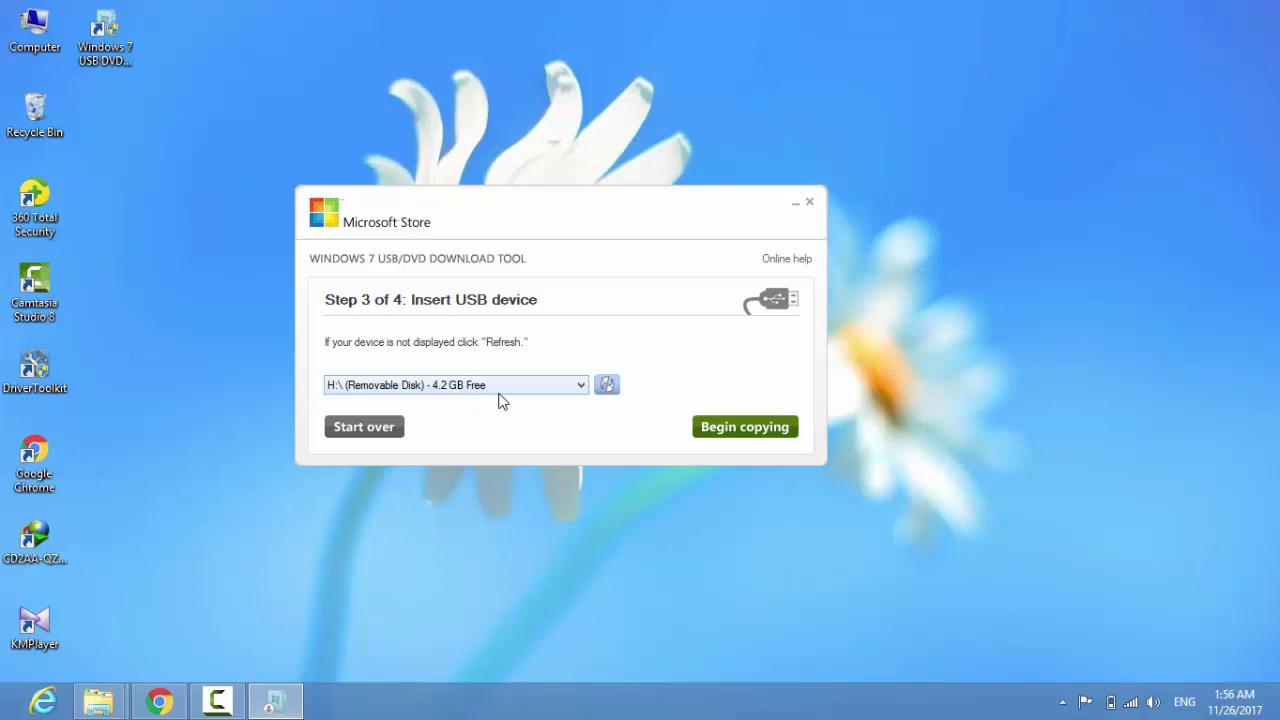
left_click(709, 429)
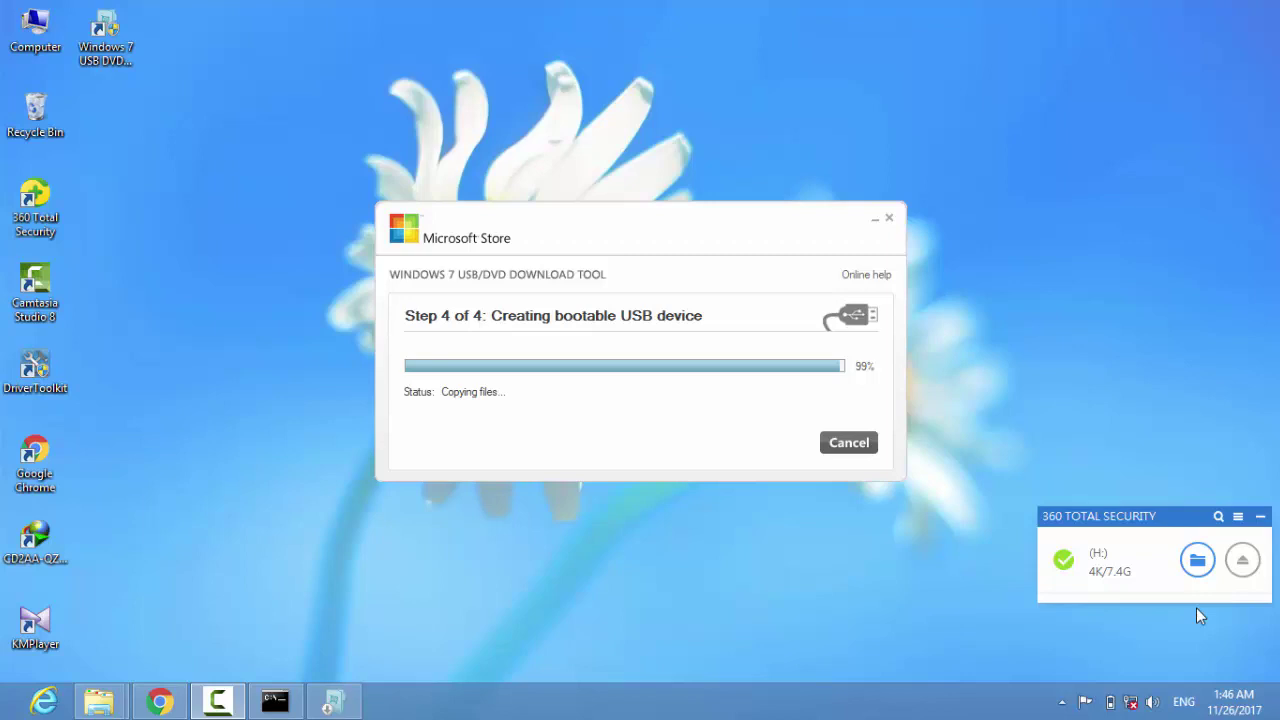
- Start the tool over, close it, and select Removable Disk (H:) in Computer
left_click(477, 436)
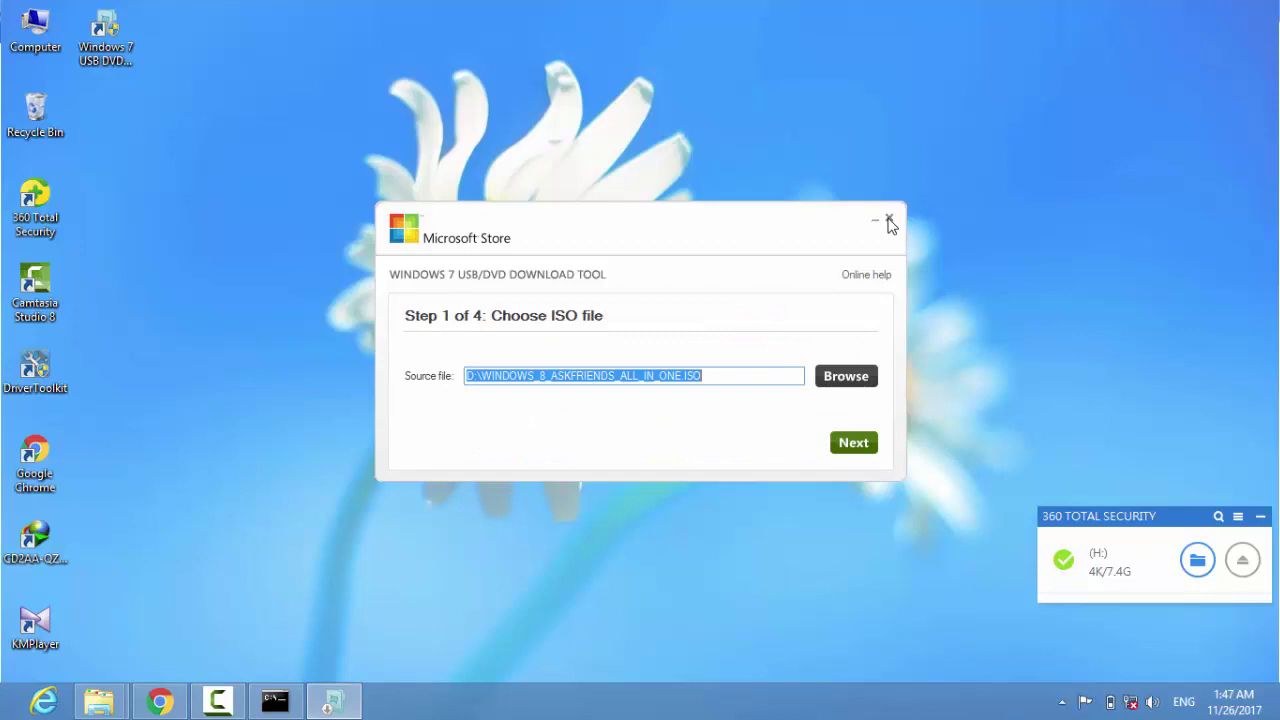
left_click(889, 220)
double_click(35, 30)
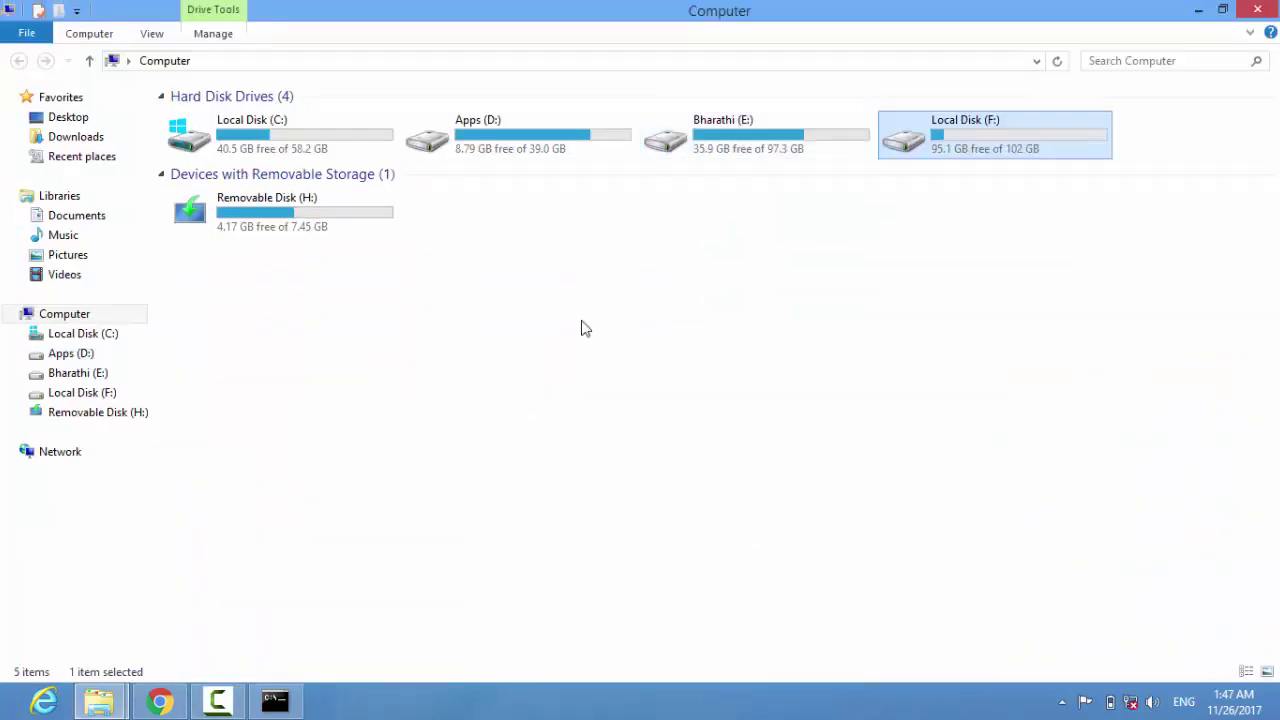
left_click(190, 205)
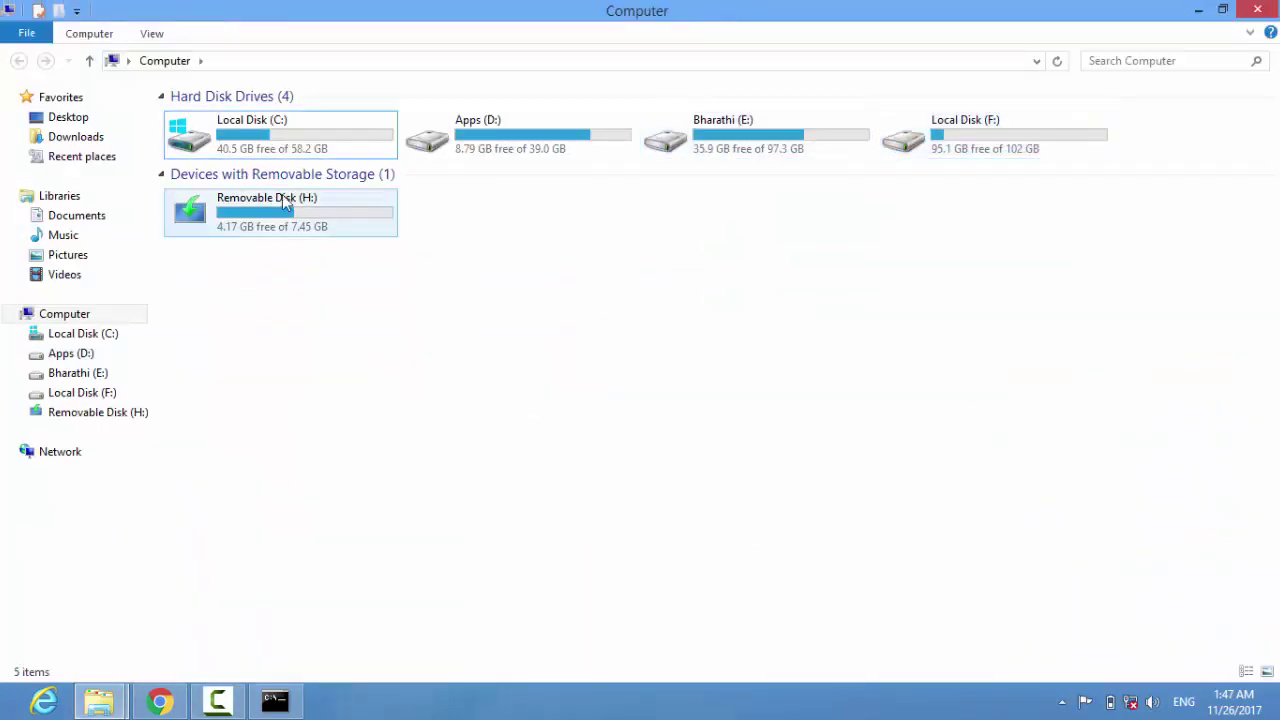
- Refresh the drive list several times to update H:'s free space, then minimize Computer
right_click(238, 346)
left_click(271, 423)
right_click(269, 419)
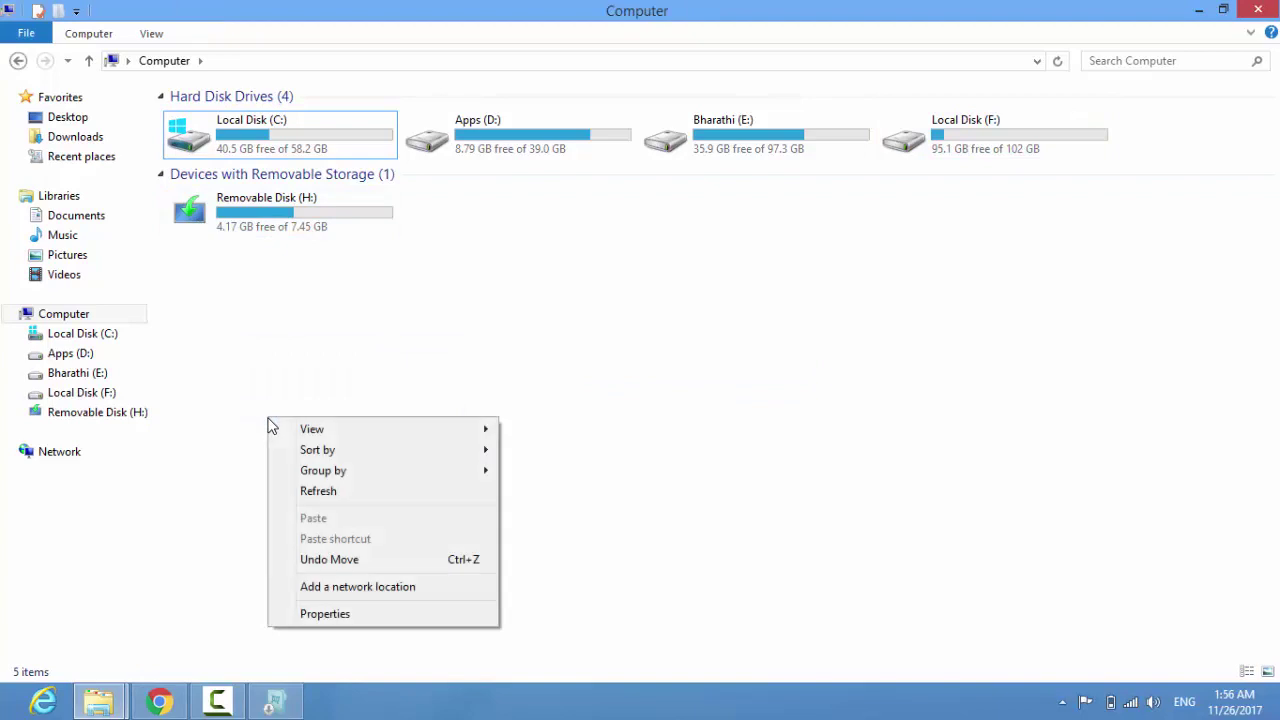
left_click(298, 491)
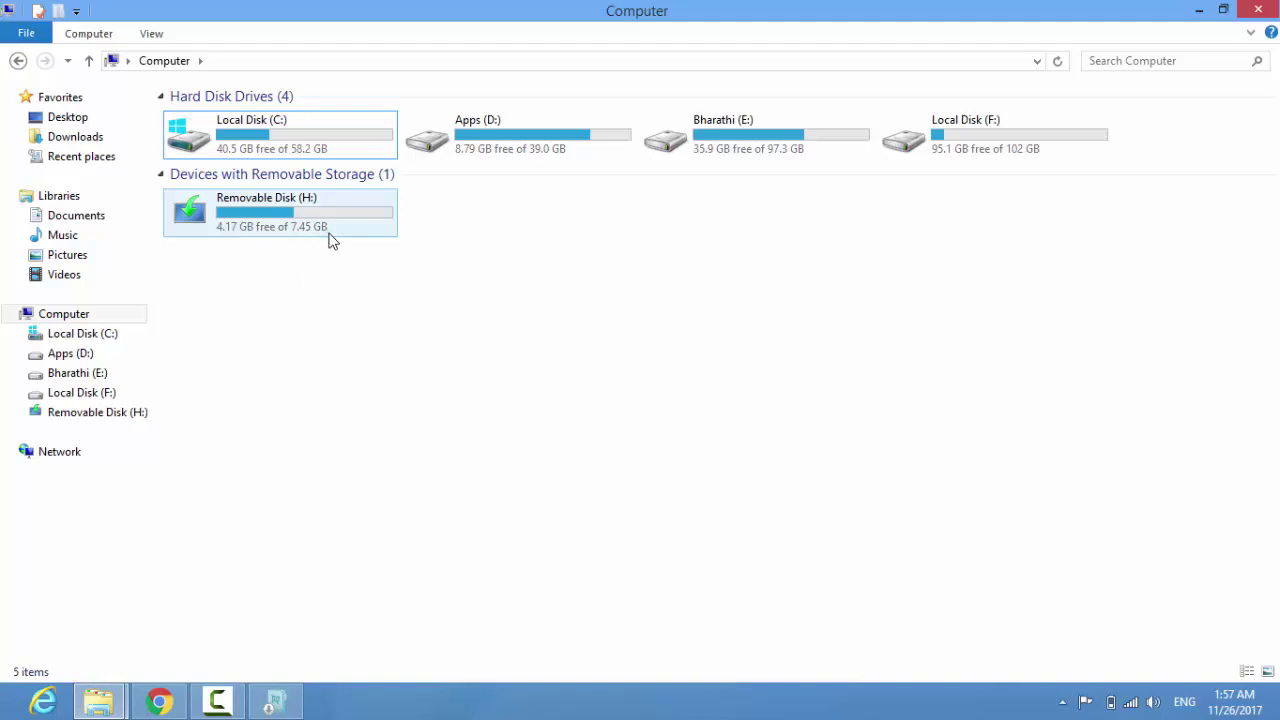
right_click(330, 308)
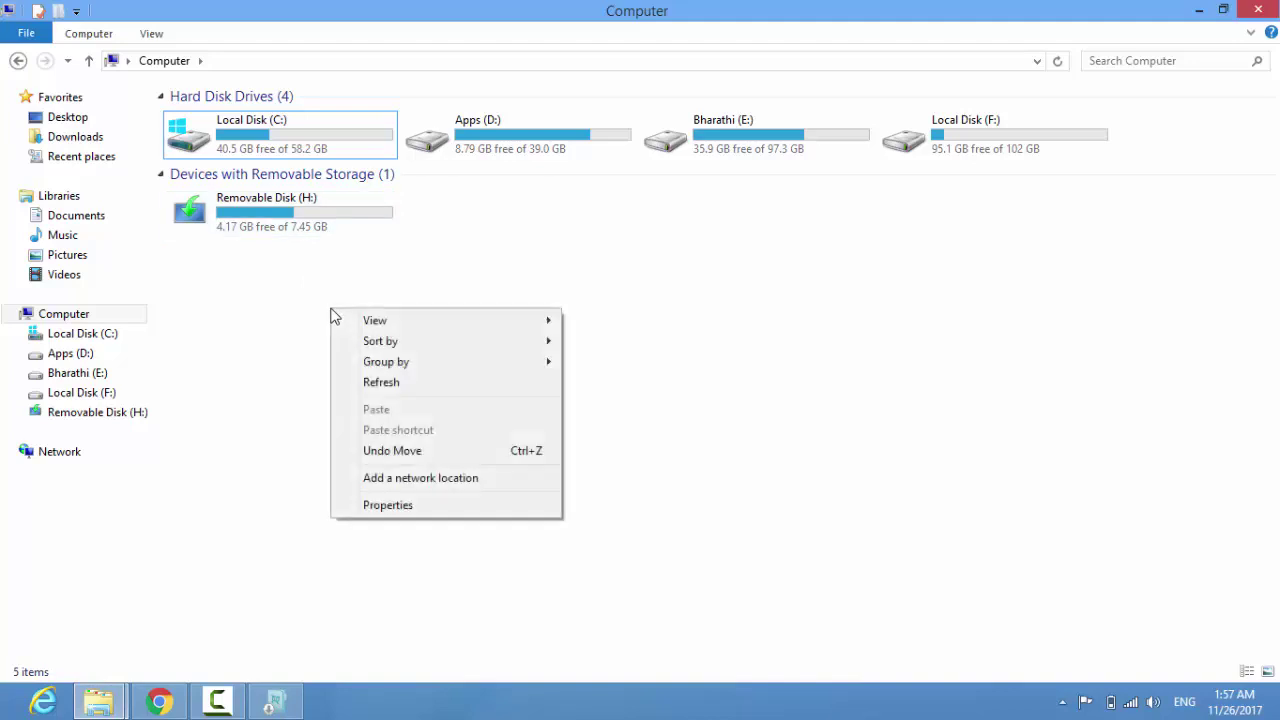
left_click(362, 390)
right_click(358, 390)
left_click(388, 462)
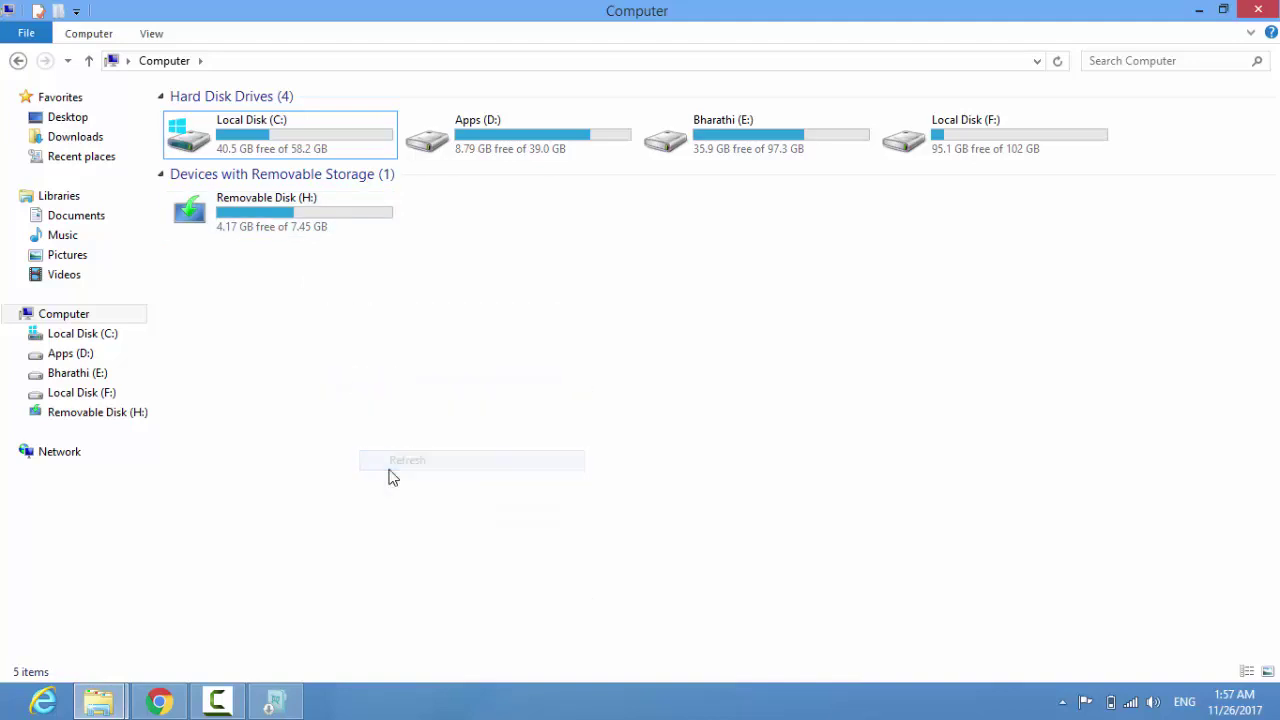
right_click(389, 469)
left_click(432, 543)
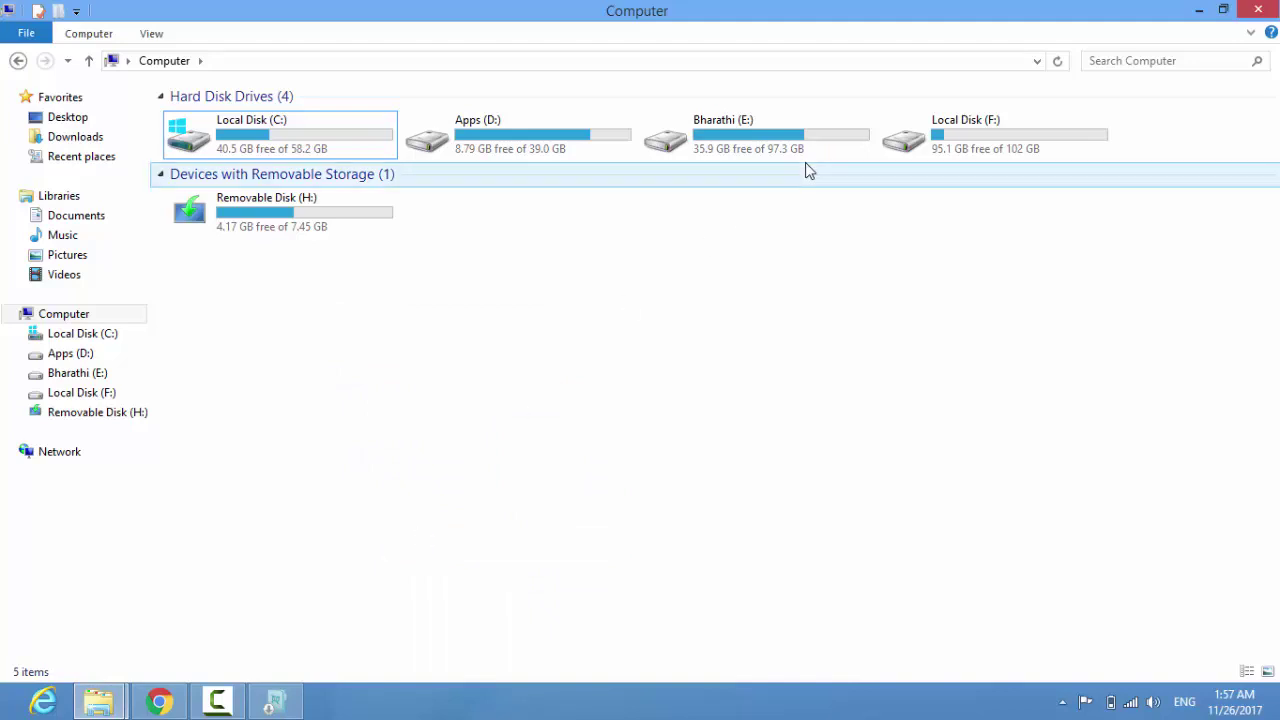
left_click(1199, 11)
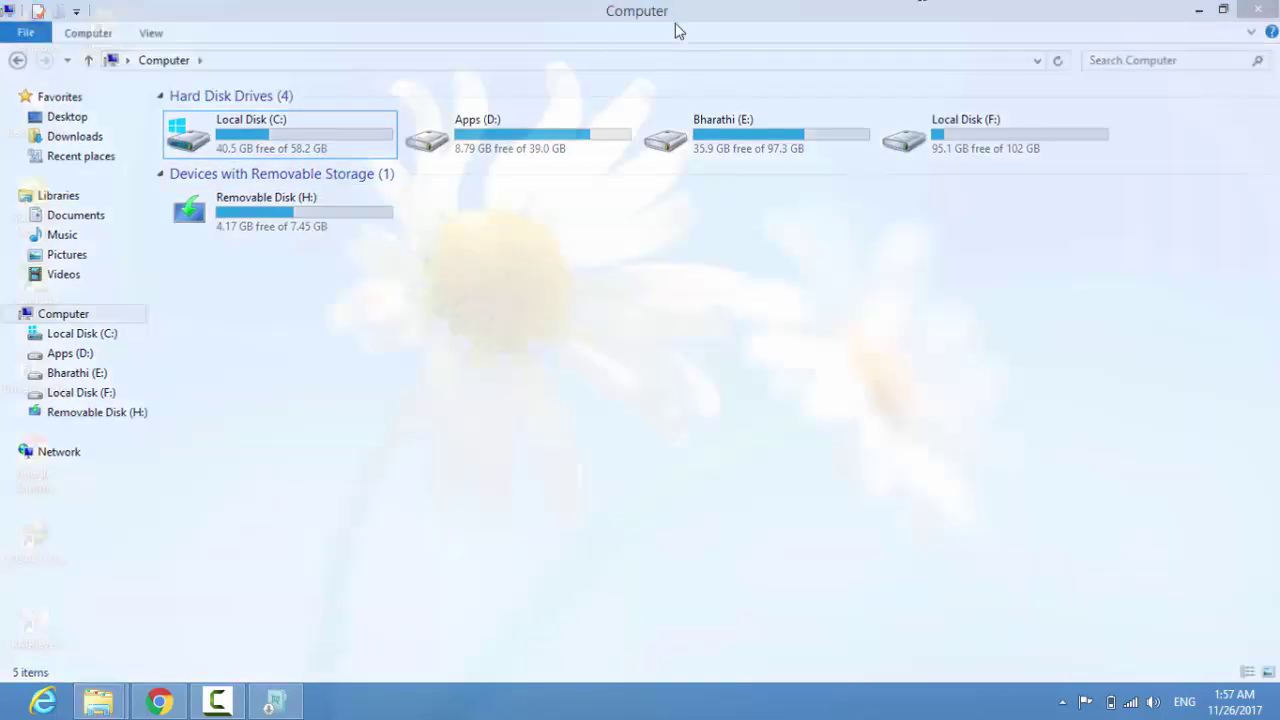
left_click(120, 35)
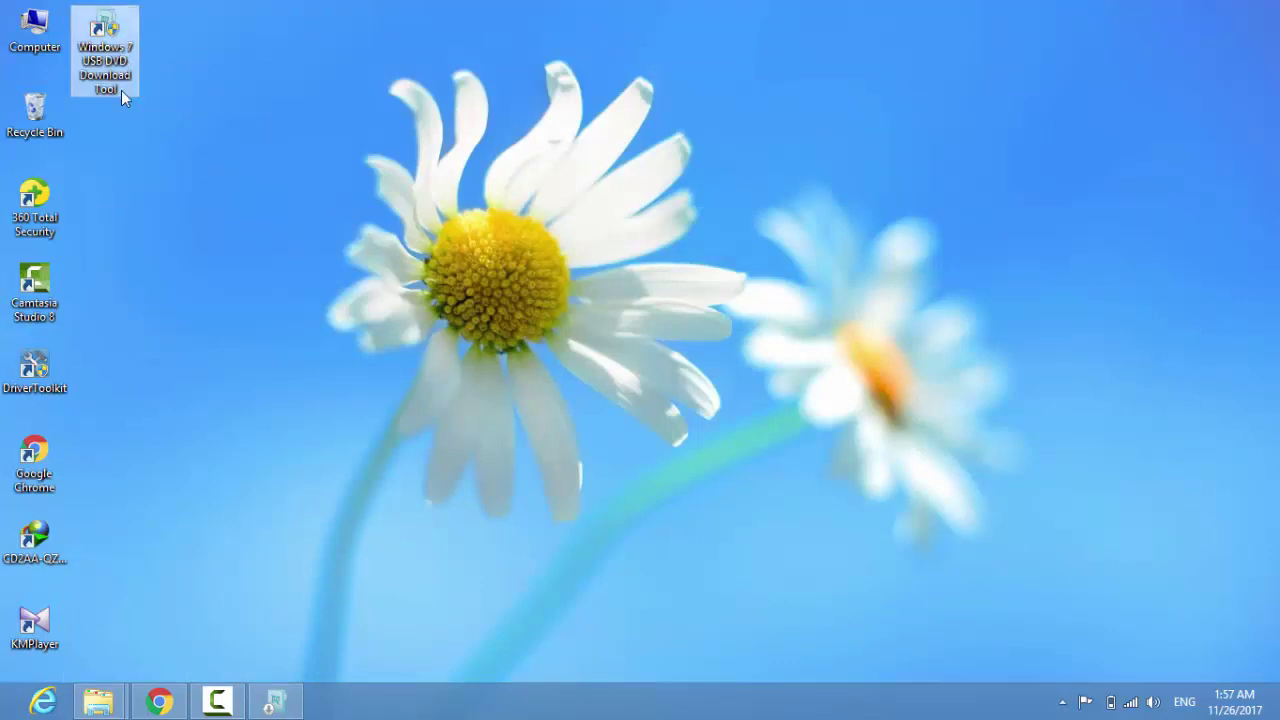